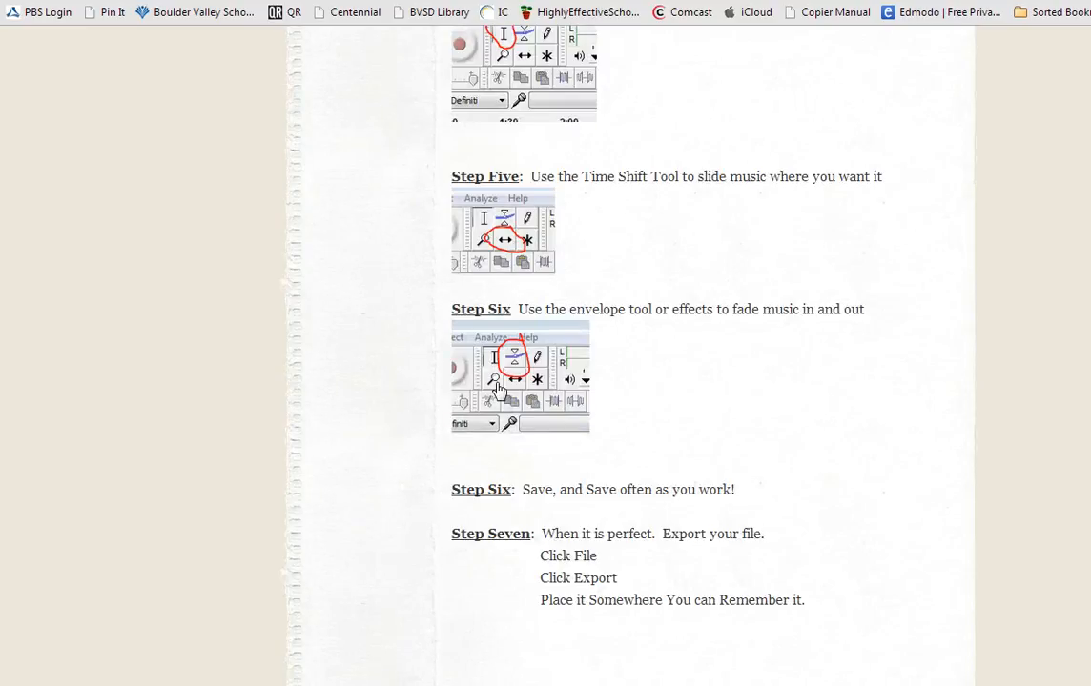
# Import the Shaking_Off_The_Rust MP3 from the desktop into the project as a new track
pyautogui.scroll(-2, 687, 466)
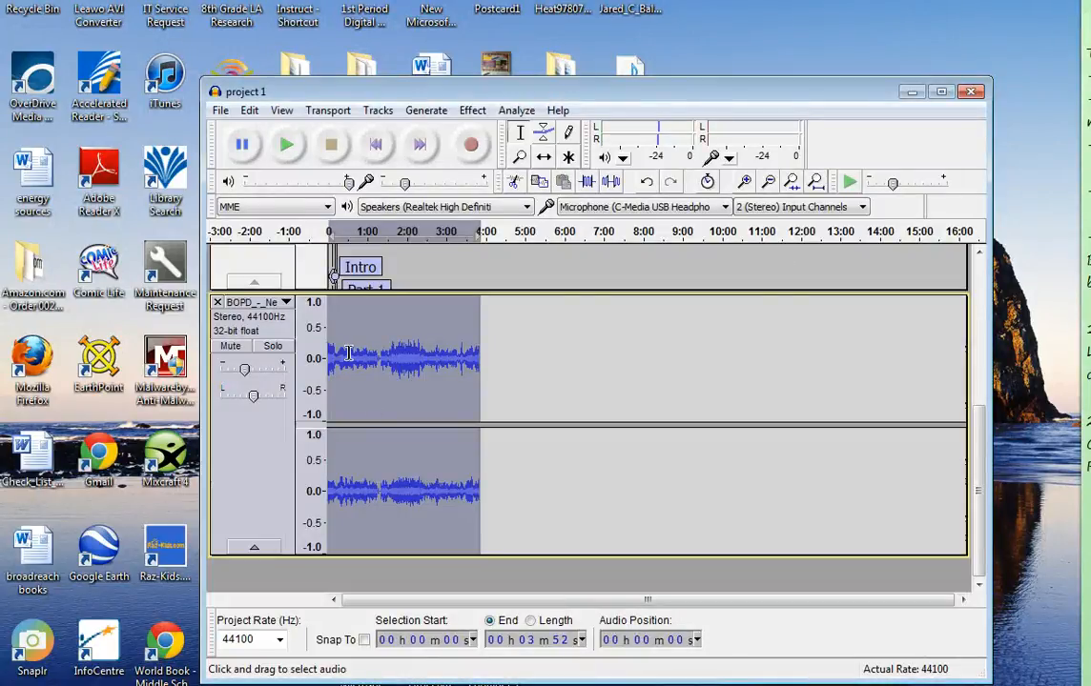
pyautogui.scroll(5, 257, 339)
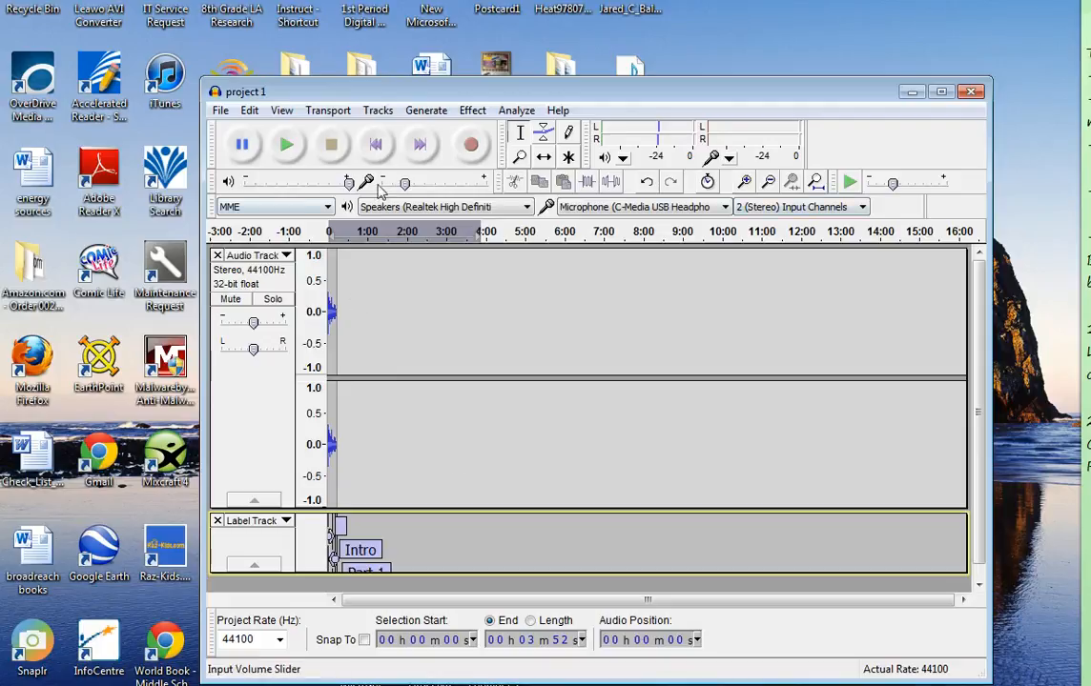
pyautogui.click(745, 183)
pyautogui.click(744, 182)
pyautogui.click(744, 182)
pyautogui.click(744, 182)
pyautogui.click(744, 182)
pyautogui.click(745, 182)
pyautogui.click(745, 182)
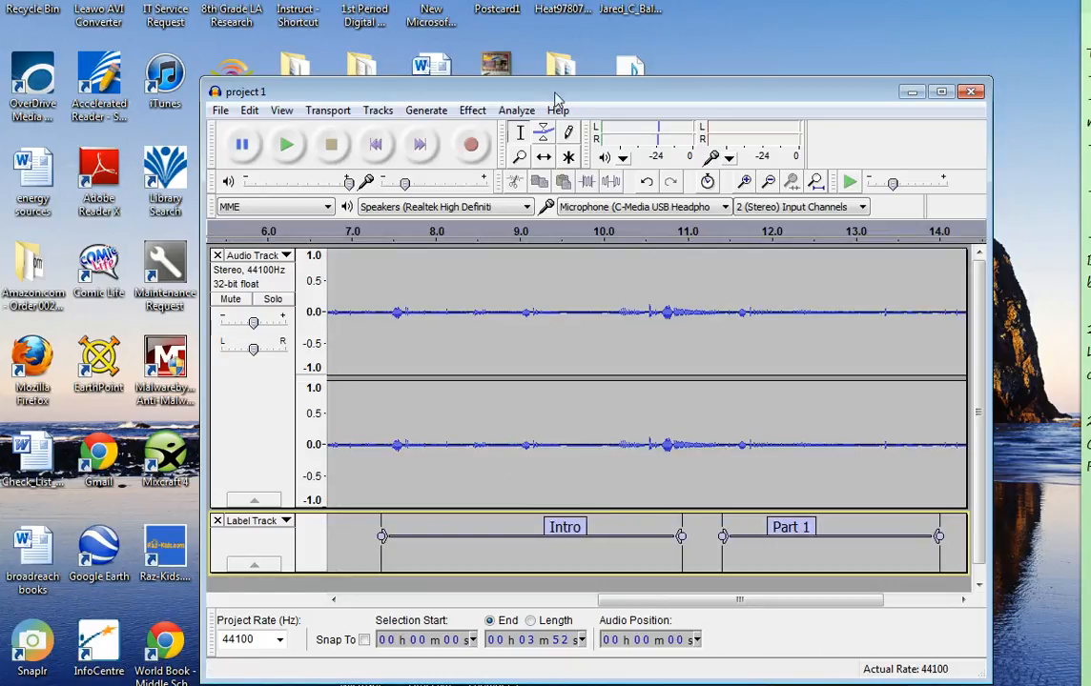
pyautogui.moveTo(558, 98); pyautogui.dragTo(666, 156)
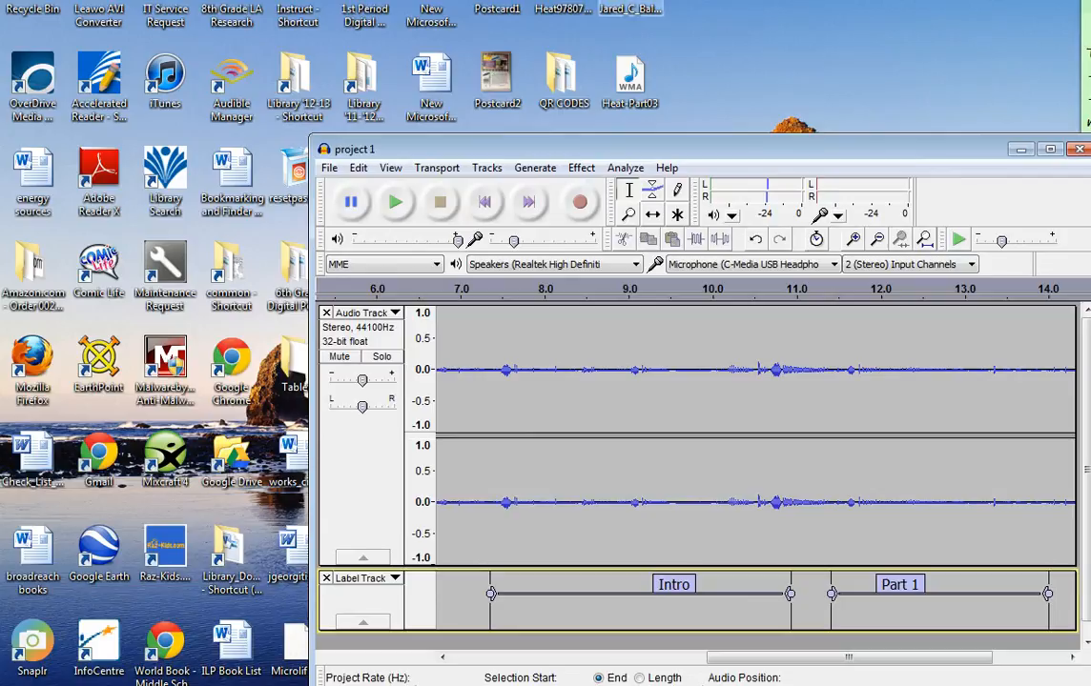
pyautogui.moveTo(629, 21); pyautogui.dragTo(603, 546)
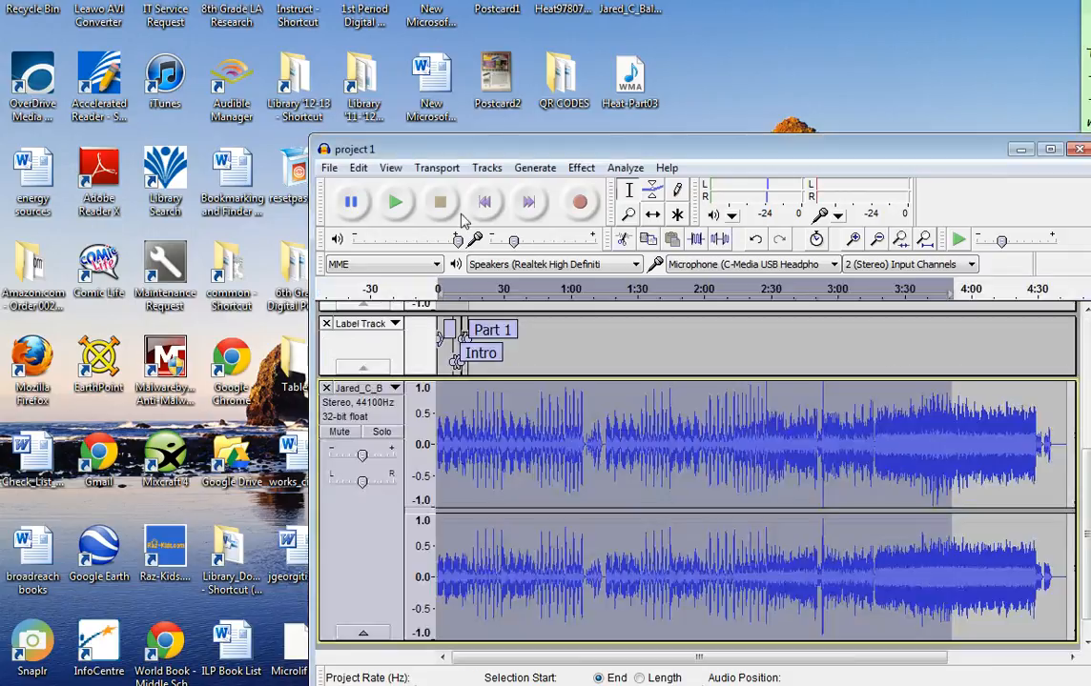
# Import the audio file BOPD_-_New_England_Air (1) from My Documents into the project
pyautogui.click(328, 168)
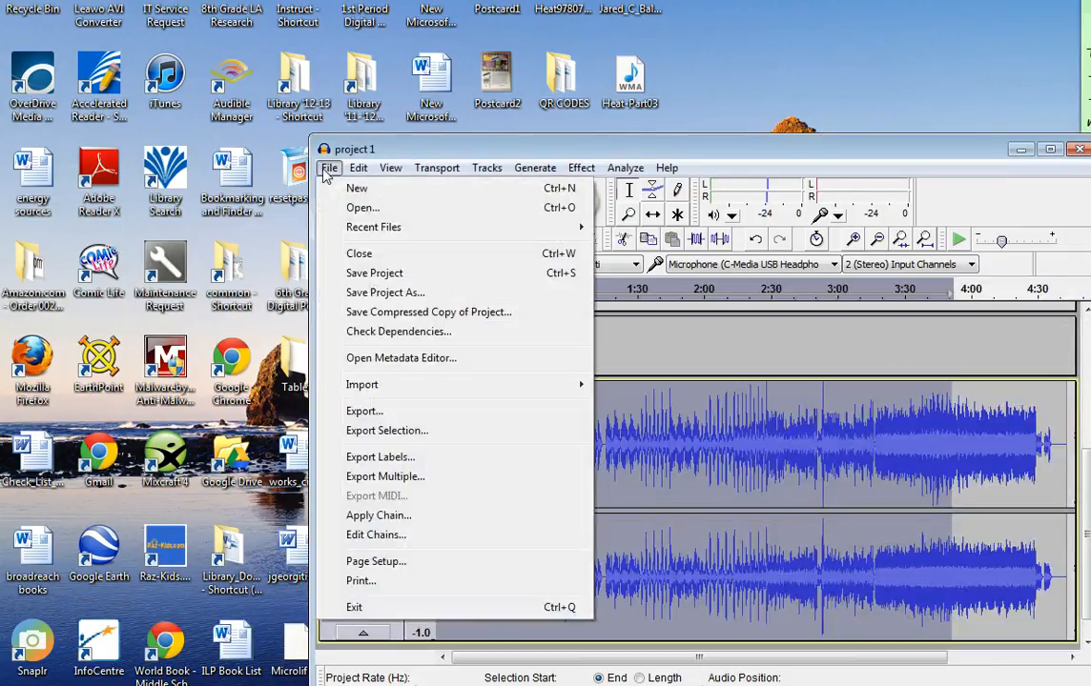
pyautogui.moveTo(386, 385)
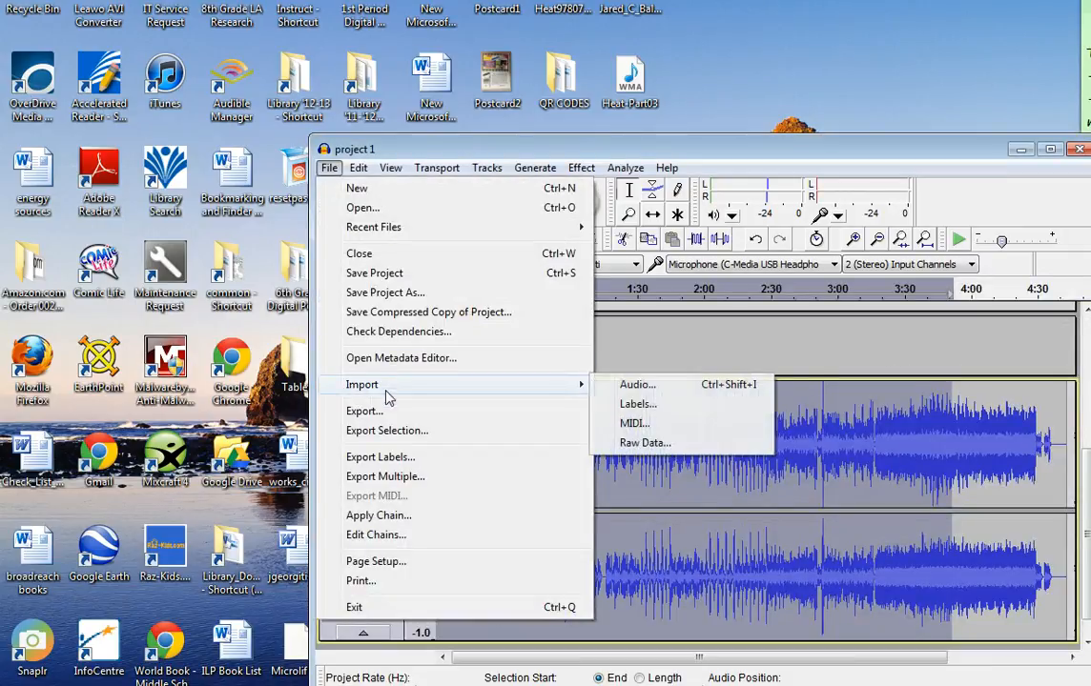
pyautogui.click(633, 385)
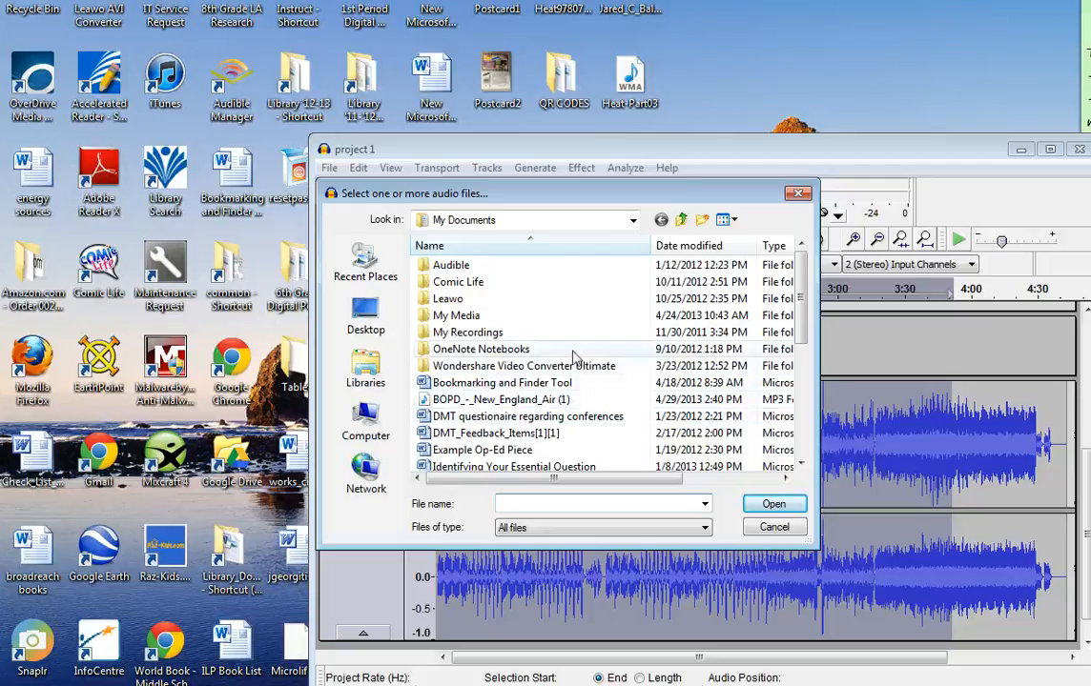
pyautogui.click(491, 400)
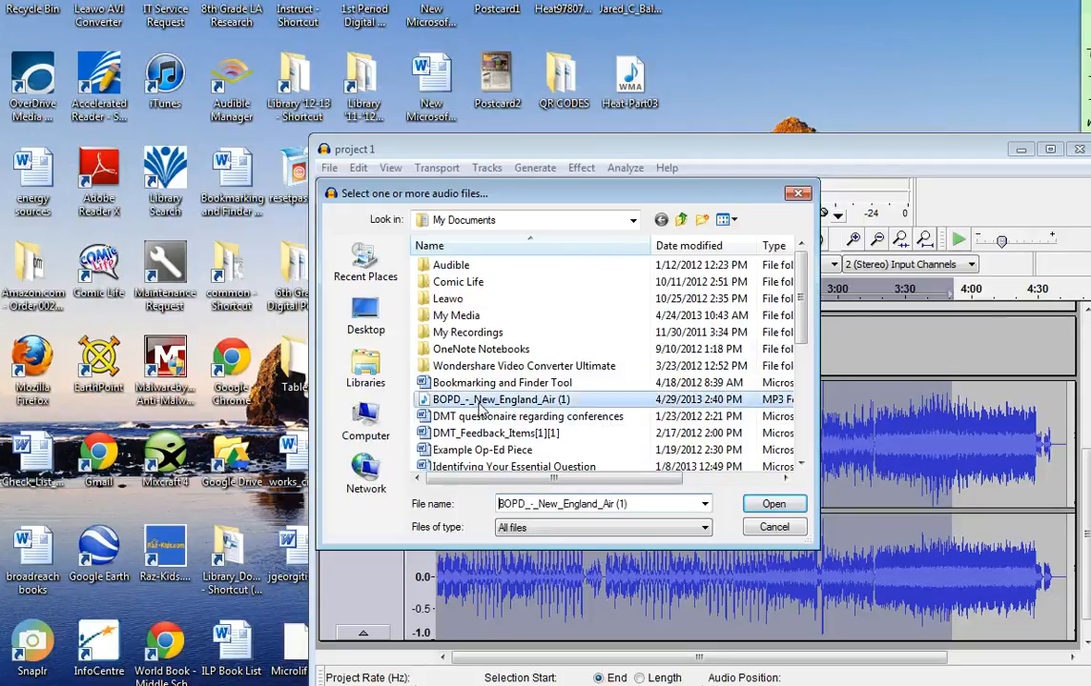
pyautogui.click(768, 505)
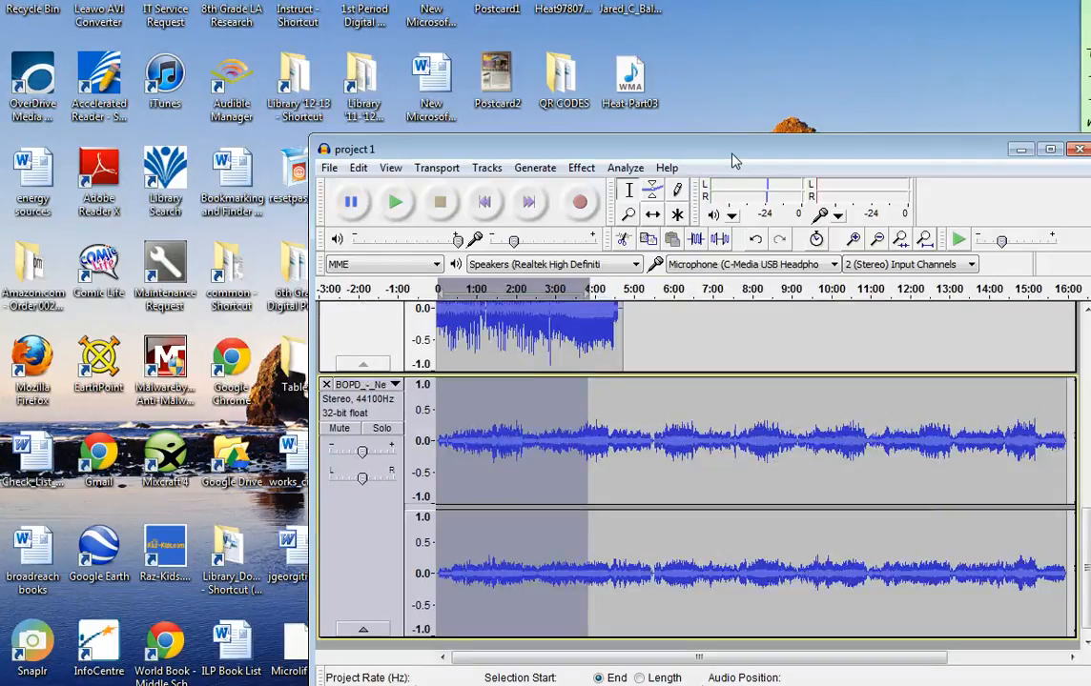
# Mute the voice recording track and the BOPD_-_New_England_Air track
pyautogui.moveTo(734, 161); pyautogui.dragTo(610, 55)
pyautogui.scroll(1, 965, 470)
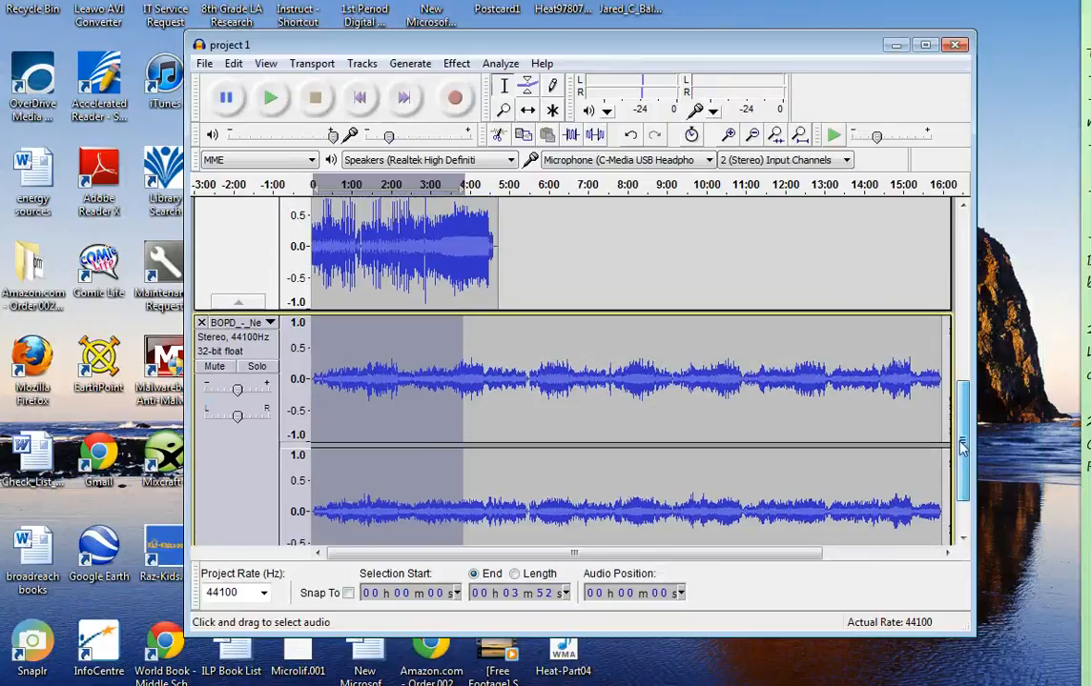
pyautogui.moveTo(961, 448); pyautogui.dragTo(947, 298)
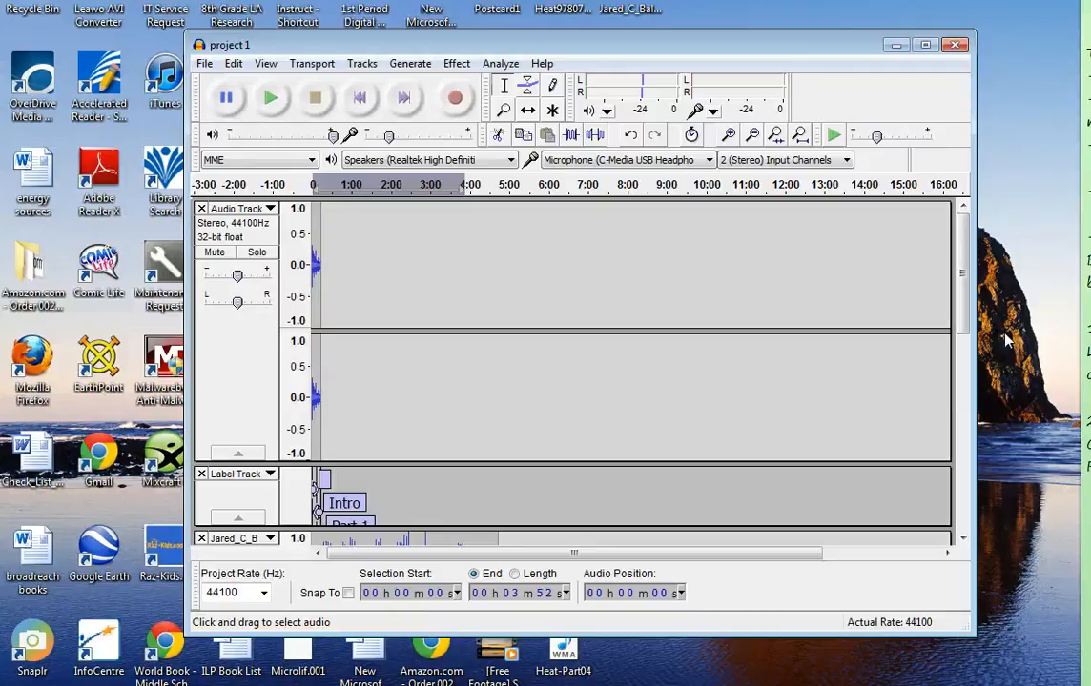
pyautogui.moveTo(963, 291); pyautogui.dragTo(937, 244)
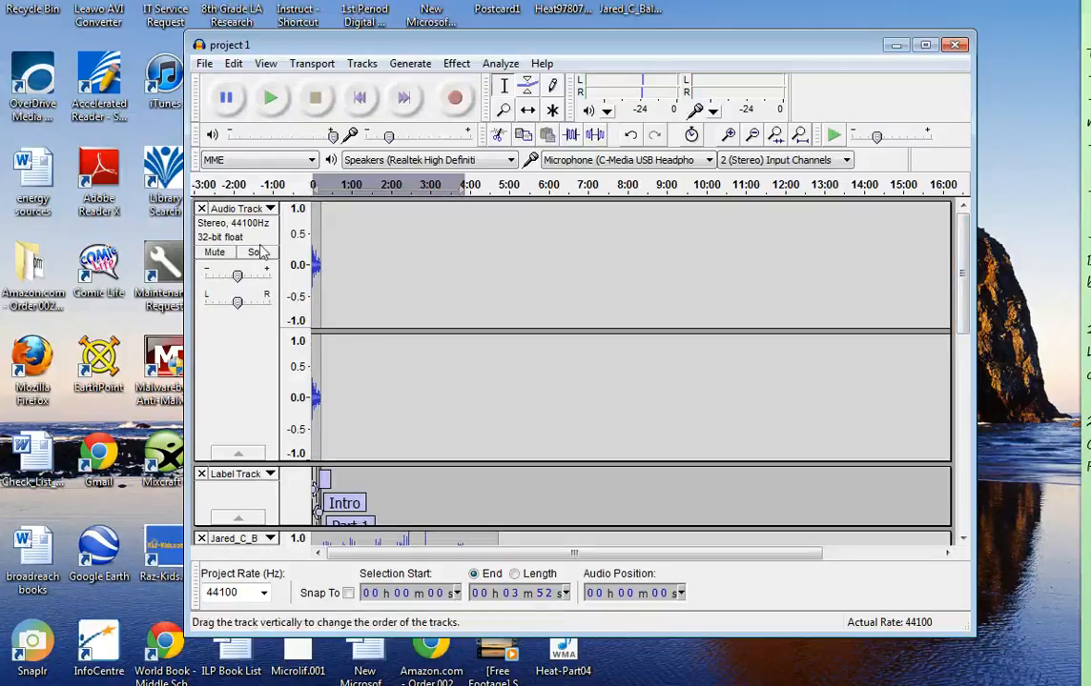
pyautogui.click(218, 253)
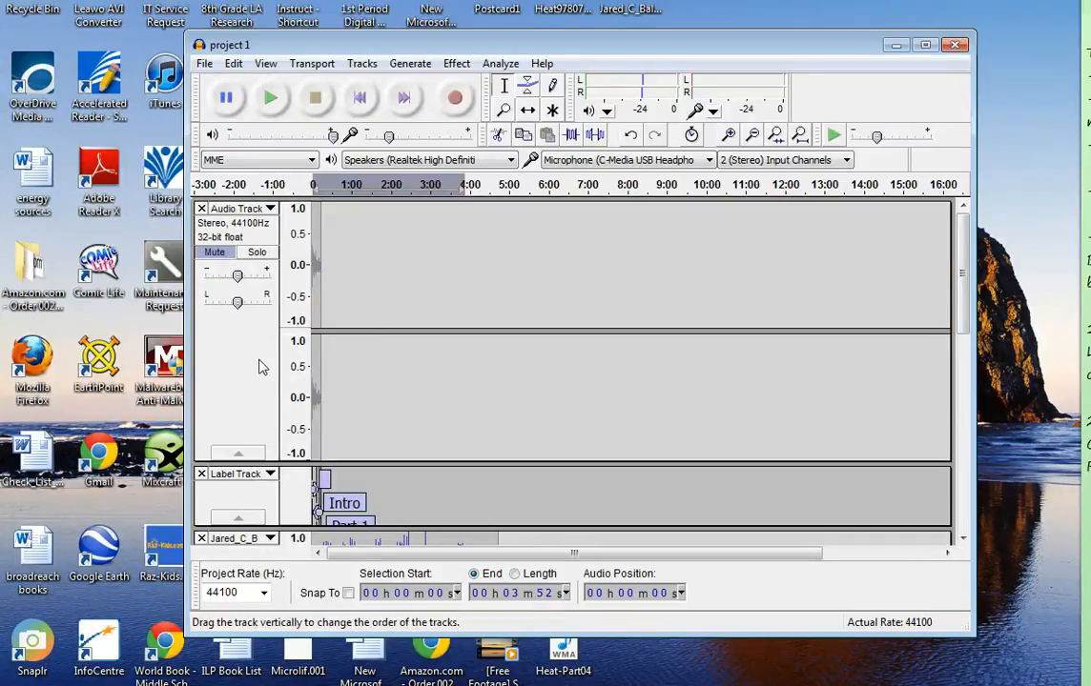
pyautogui.scroll(-8, 262, 367)
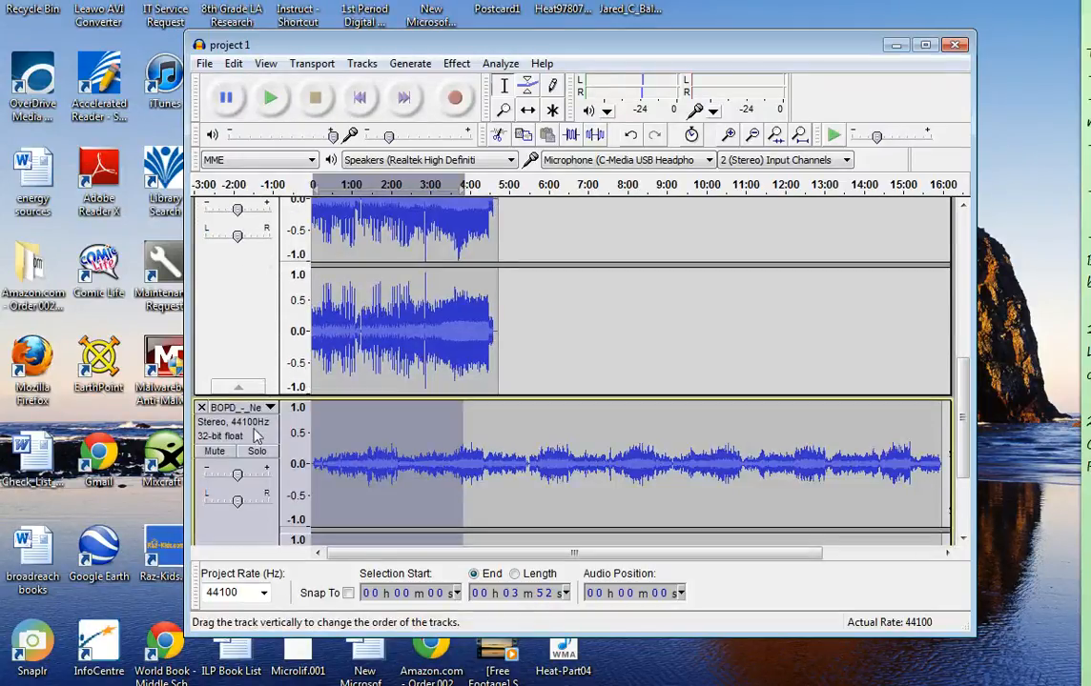
pyautogui.click(217, 453)
pyautogui.scroll(3, 323, 389)
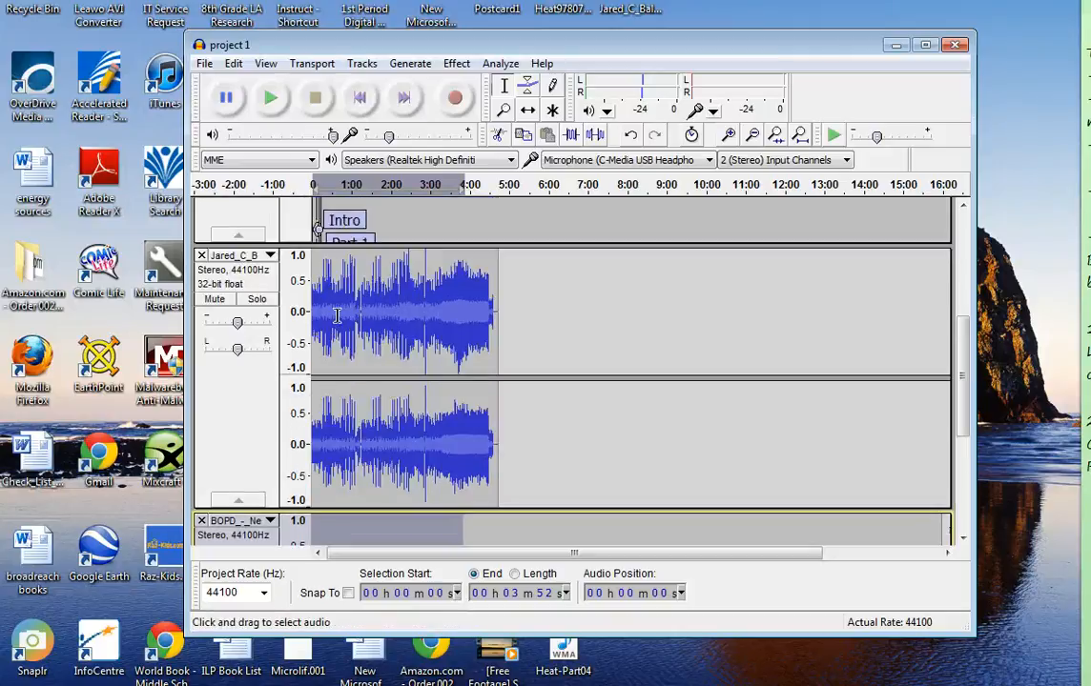
# Play a short part of the Shaking_Off_The_Rust music track and lower its gain to about -7 dB
pyautogui.click(270, 99)
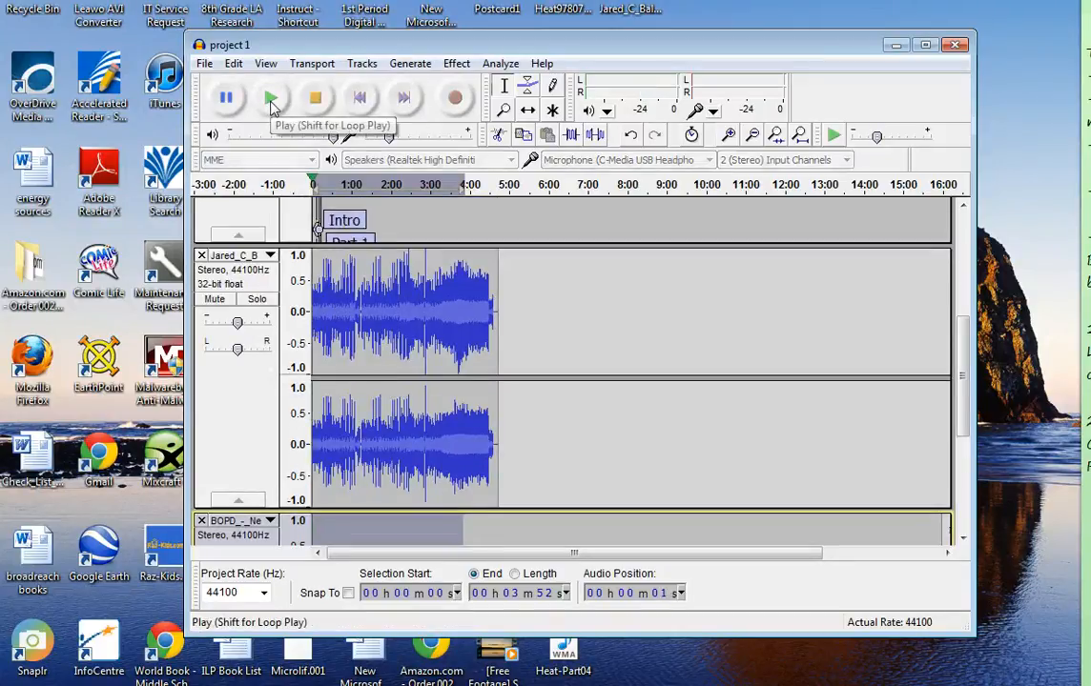
pyautogui.click(316, 102)
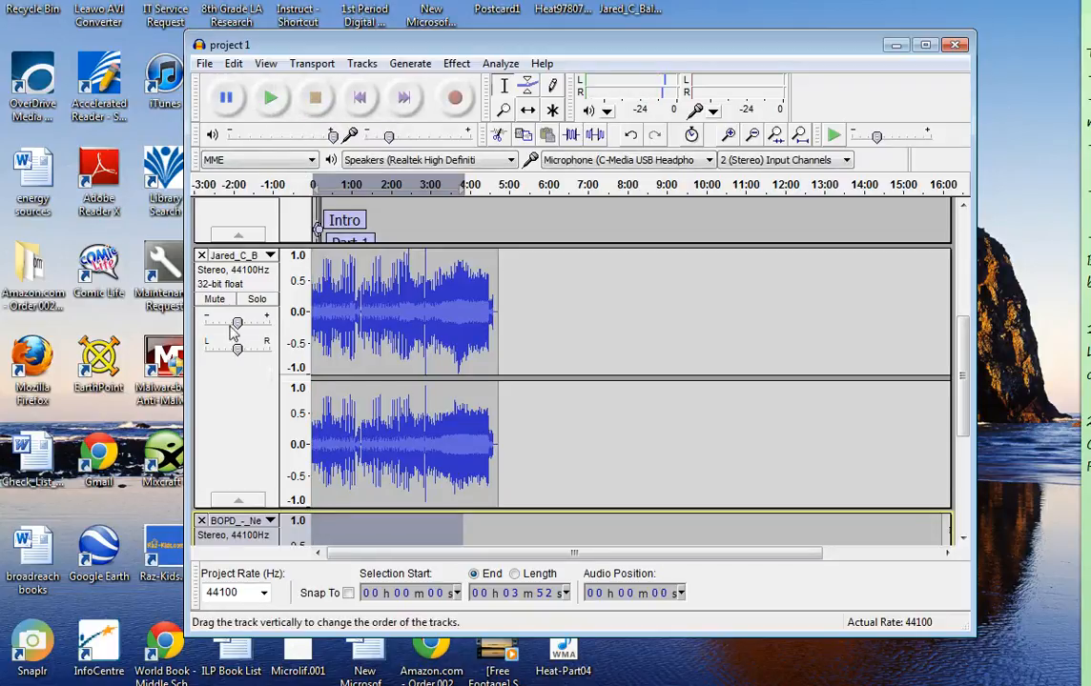
pyautogui.moveTo(238, 324)
pyautogui.mouseDown()
pyautogui.moveTo(226, 324)
pyautogui.moveTo(253, 329)
pyautogui.moveTo(229, 322)
pyautogui.mouseUp()
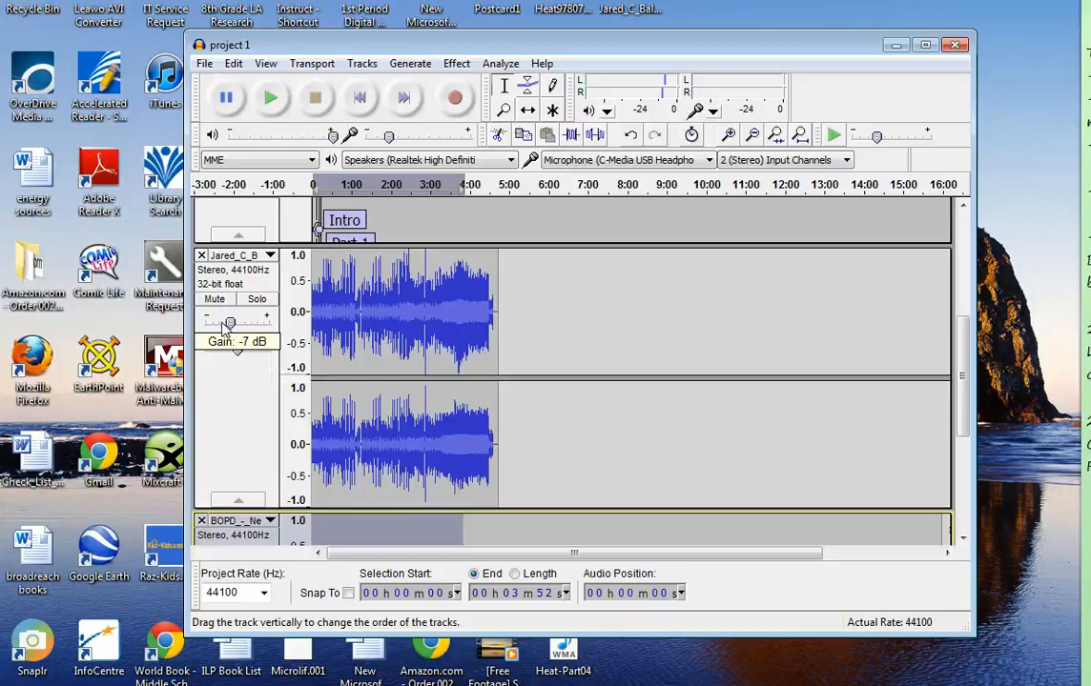
pyautogui.scroll(3, 318, 324)
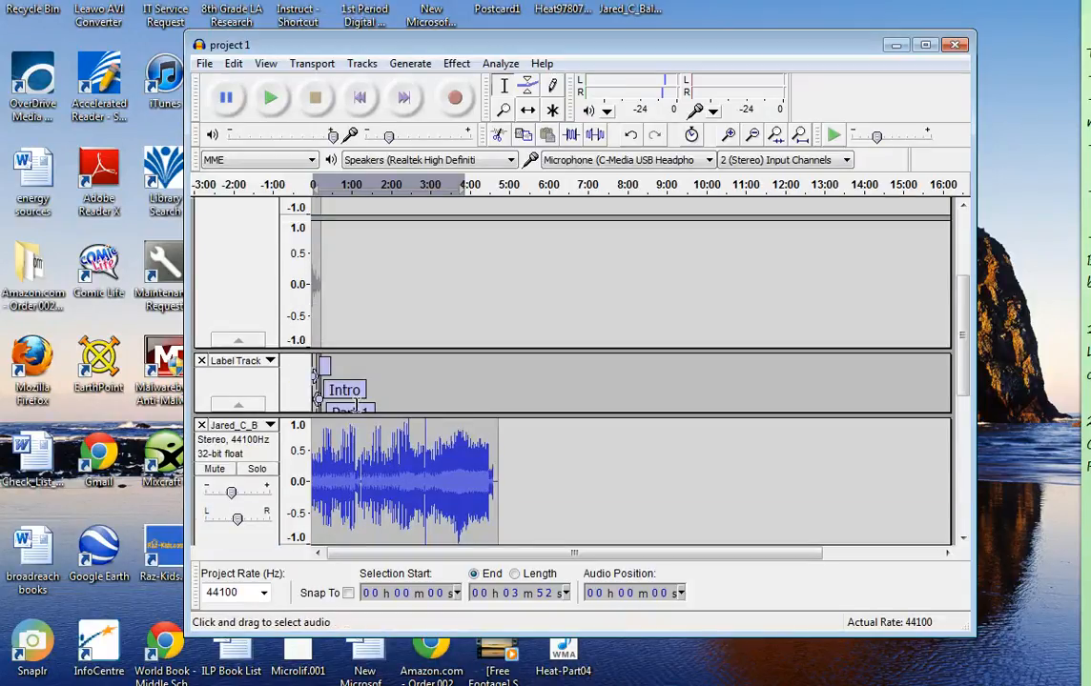
pyautogui.scroll(-3, 306, 319)
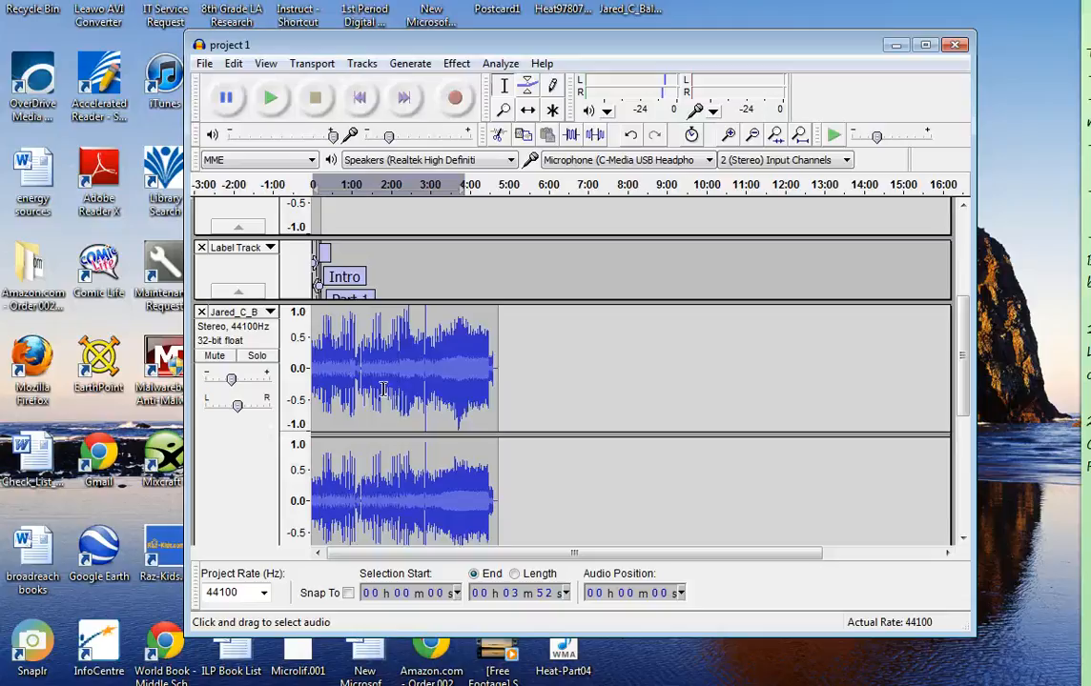
pyautogui.moveTo(328, 367); pyautogui.dragTo(387, 370)
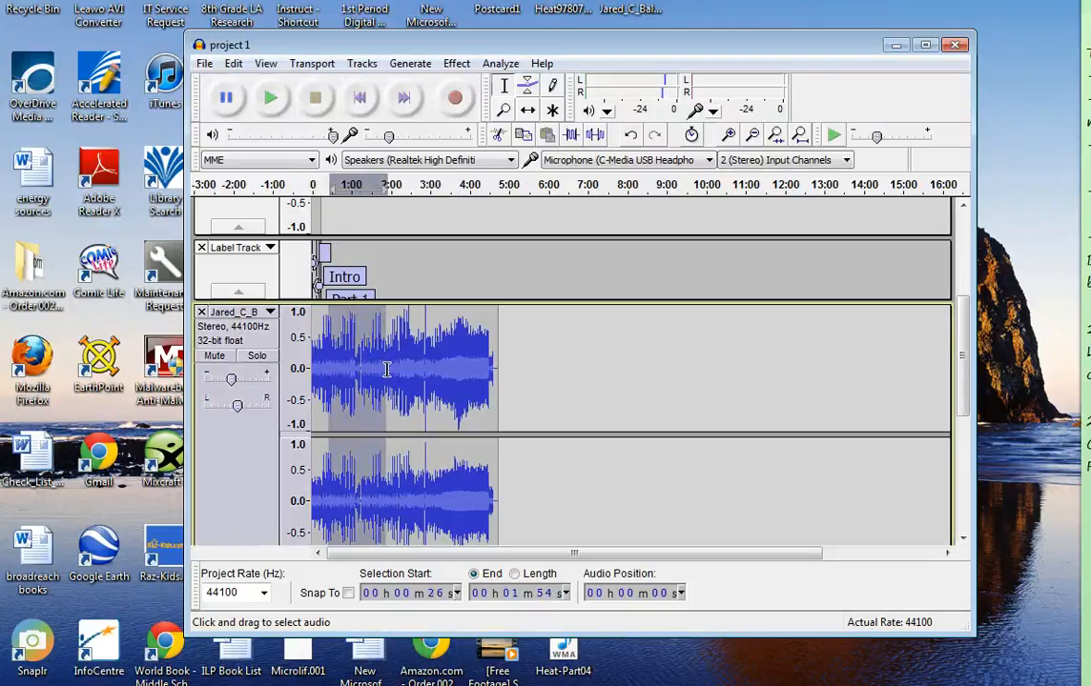
pyautogui.scroll(-1, 381, 362)
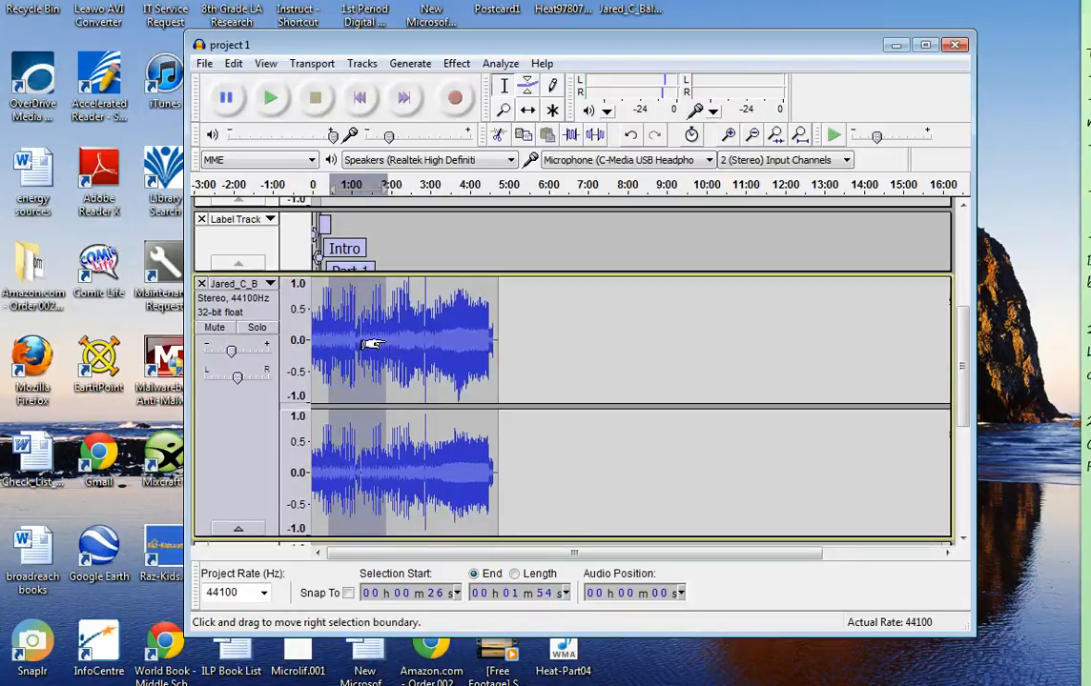
pyautogui.click(333, 334)
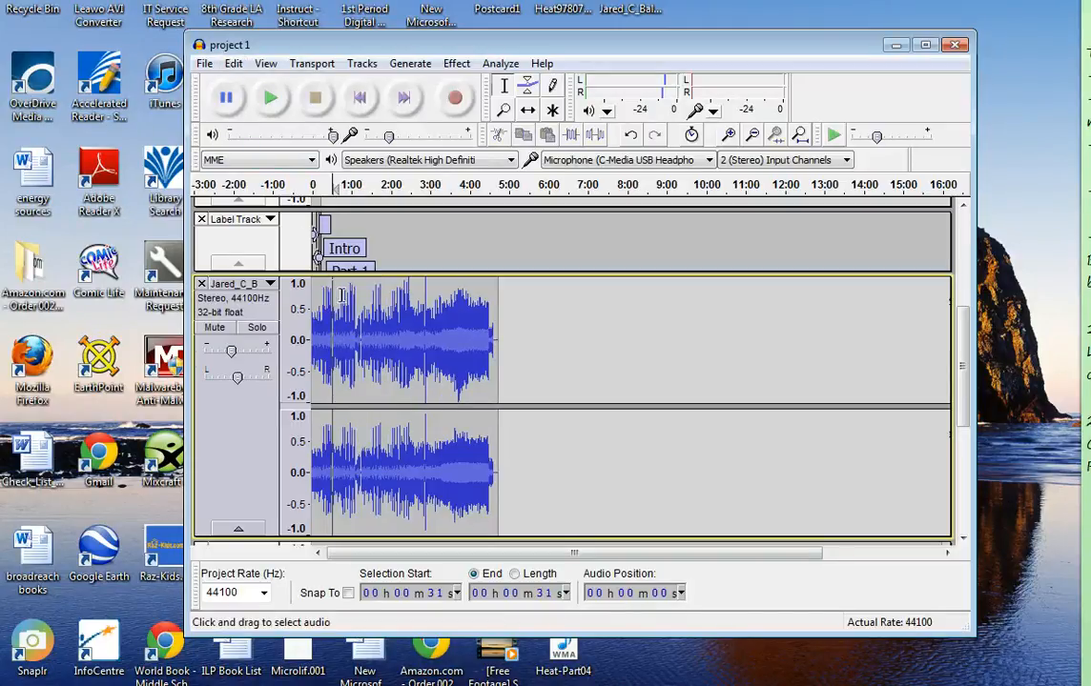
# Cut the first 35 seconds from the Shaking_Off_The_Rust music track
pyautogui.click(336, 342)
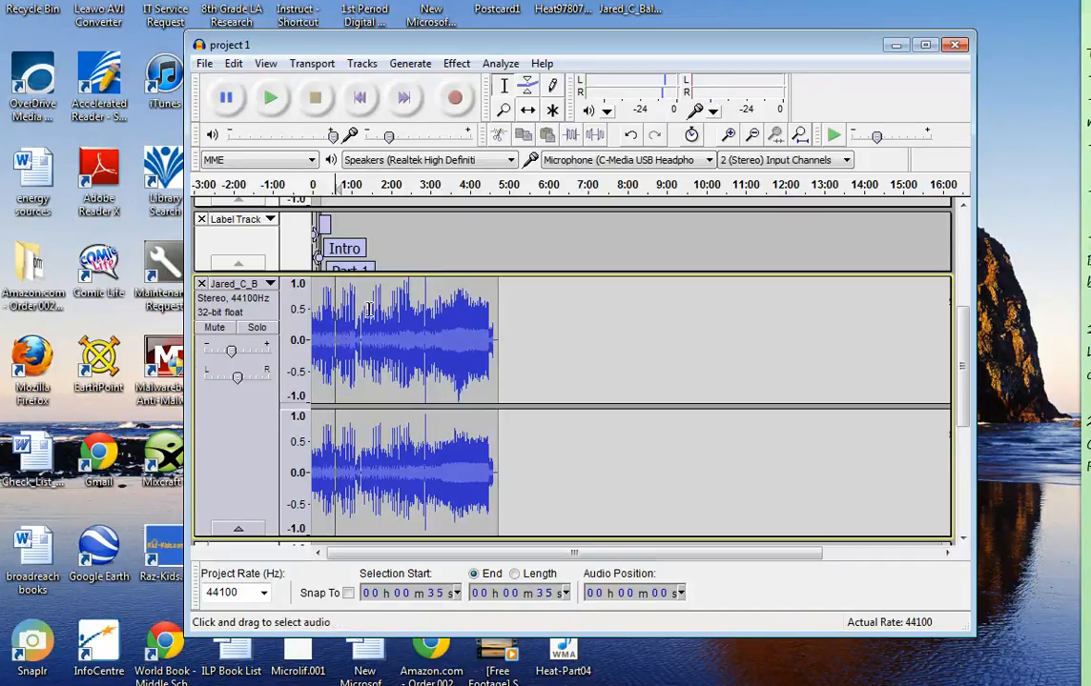
pyautogui.click(204, 65)
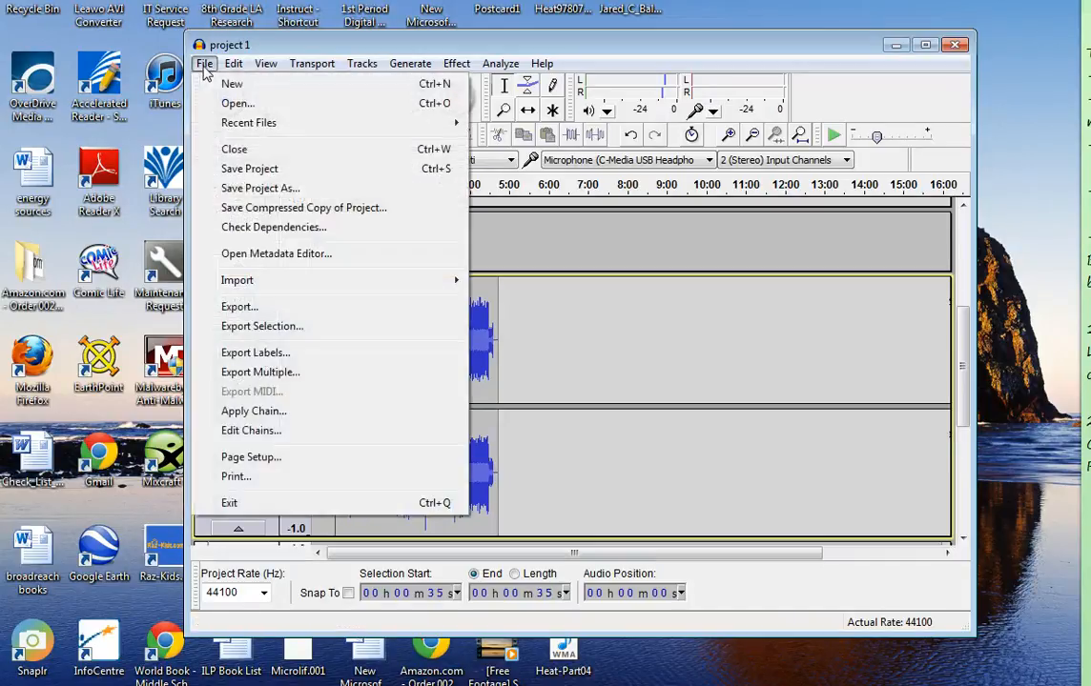
pyautogui.click(204, 65)
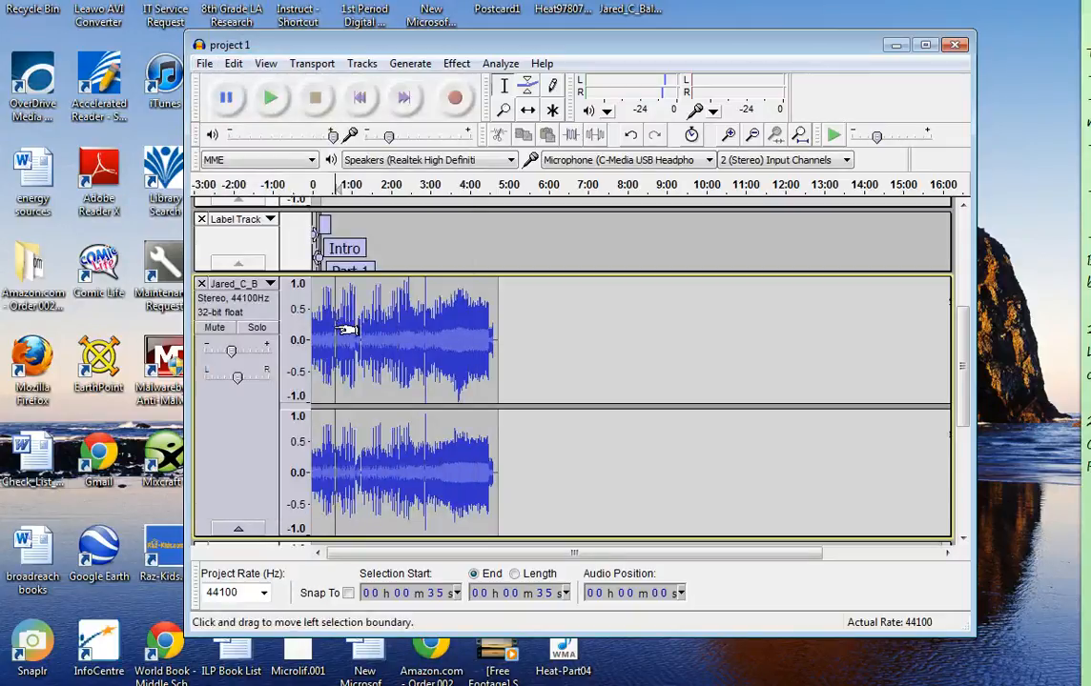
pyautogui.moveTo(348, 330); pyautogui.dragTo(286, 296)
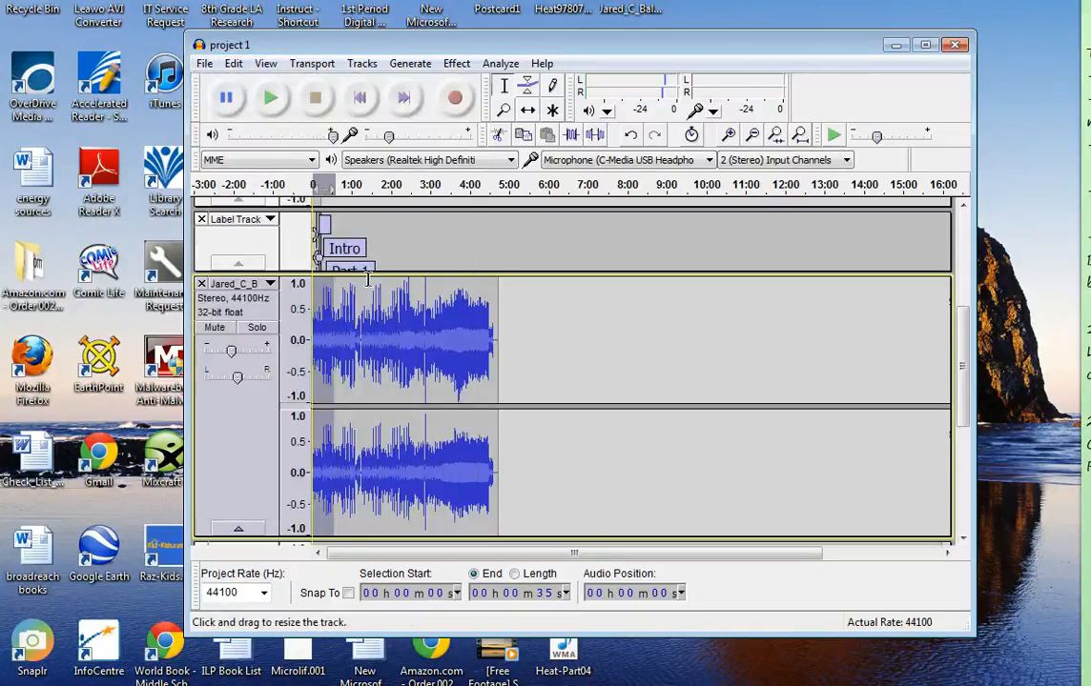
pyautogui.click(497, 140)
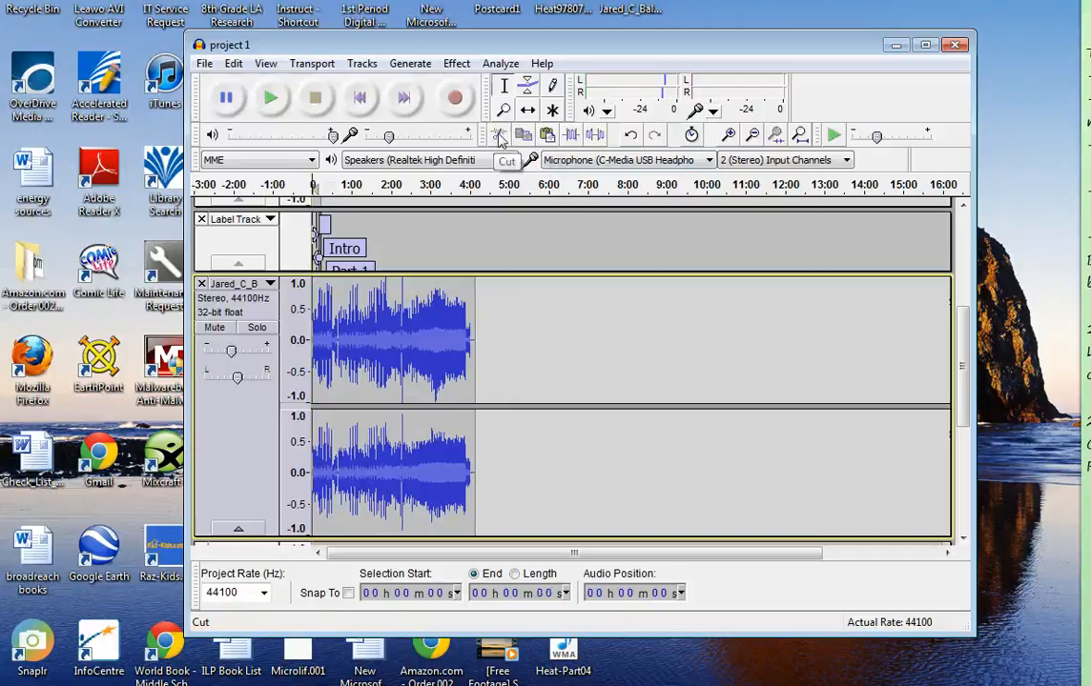
# Play the shortened music track from its start to check the new beginning, and stop playback
pyautogui.click(266, 107)
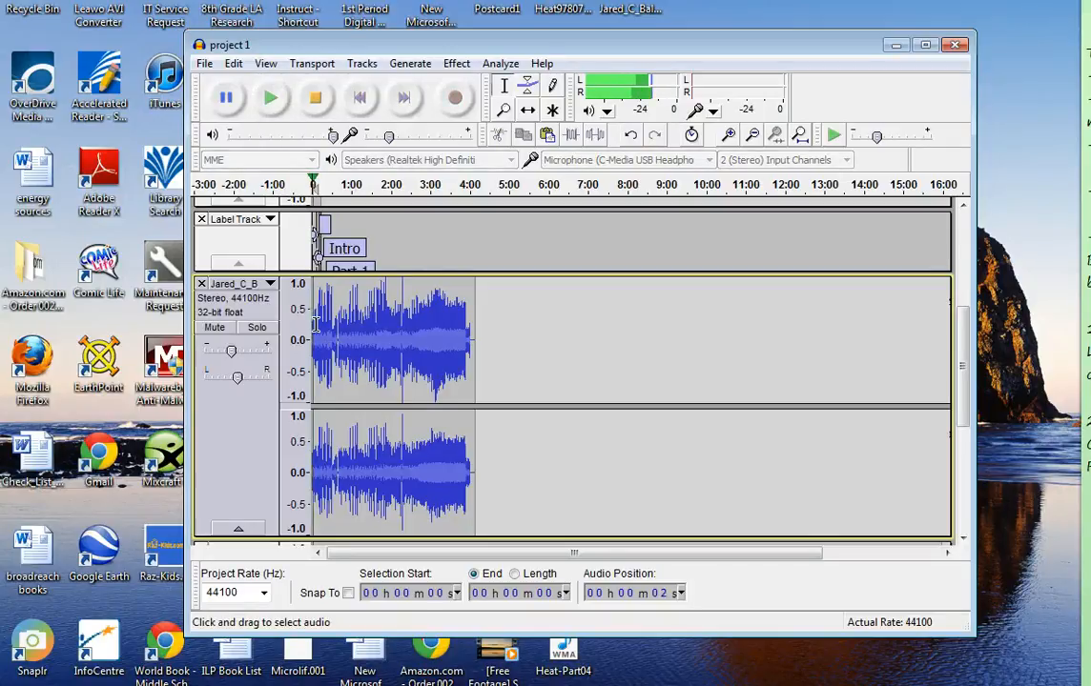
pyautogui.moveTo(318, 325); pyautogui.dragTo(340, 325)
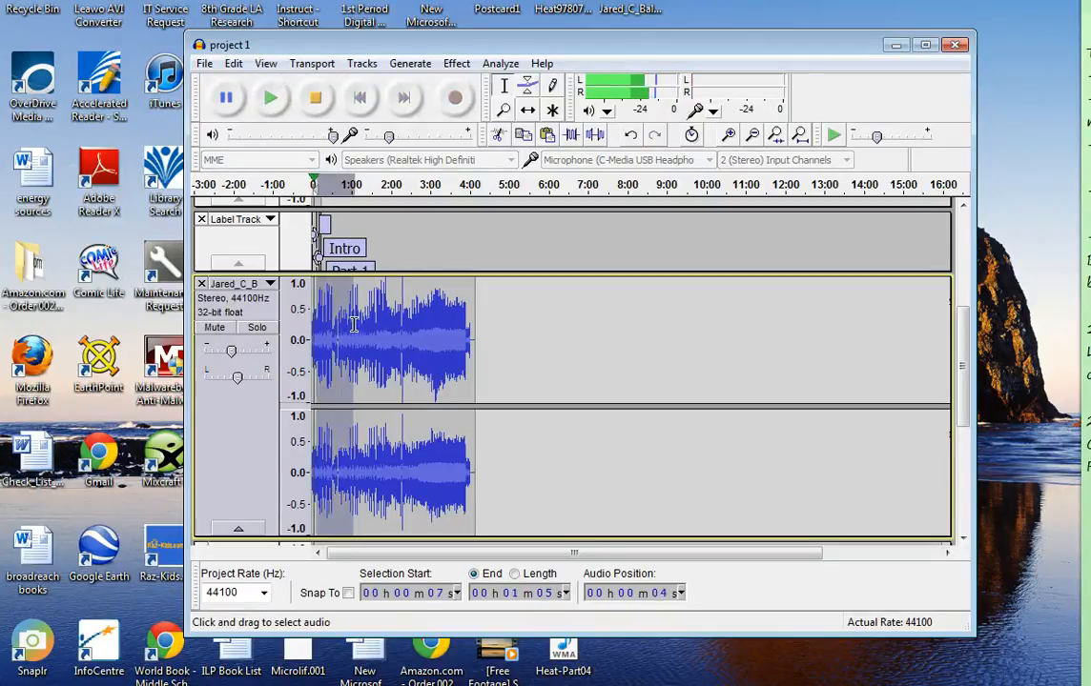
pyautogui.click(369, 329)
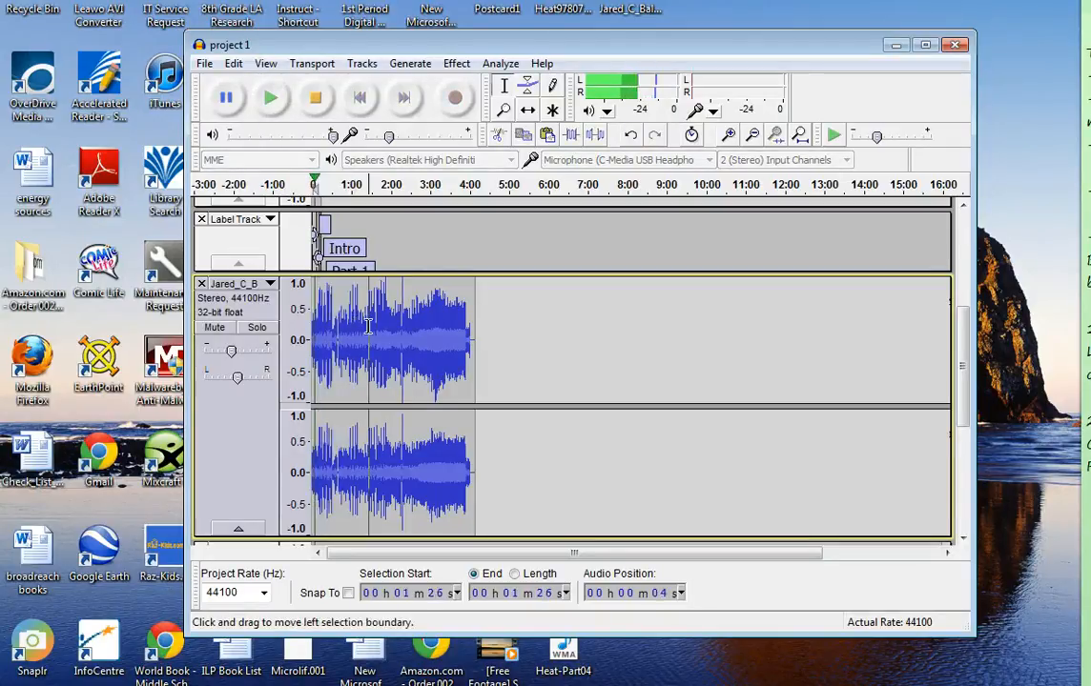
pyautogui.click(315, 97)
# Cut the music track from 1 min 30 s through to its end
pyautogui.click(371, 338)
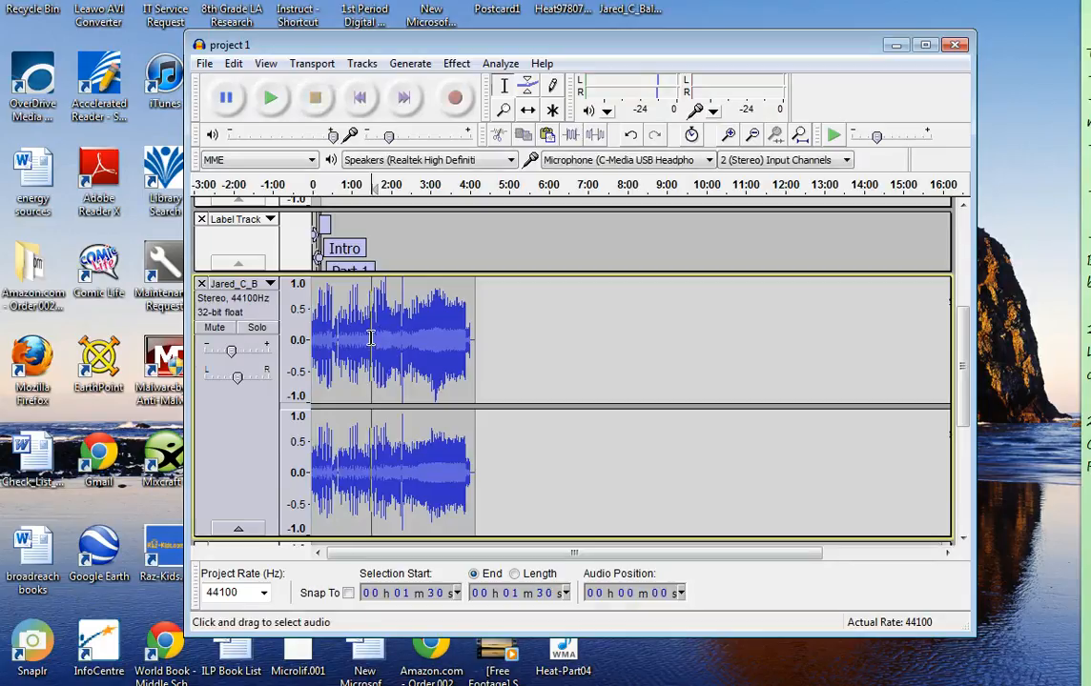
pyautogui.moveTo(371, 337)
pyautogui.mouseDown()
pyautogui.moveTo(344, 340)
pyautogui.moveTo(473, 343)
pyautogui.mouseUp()
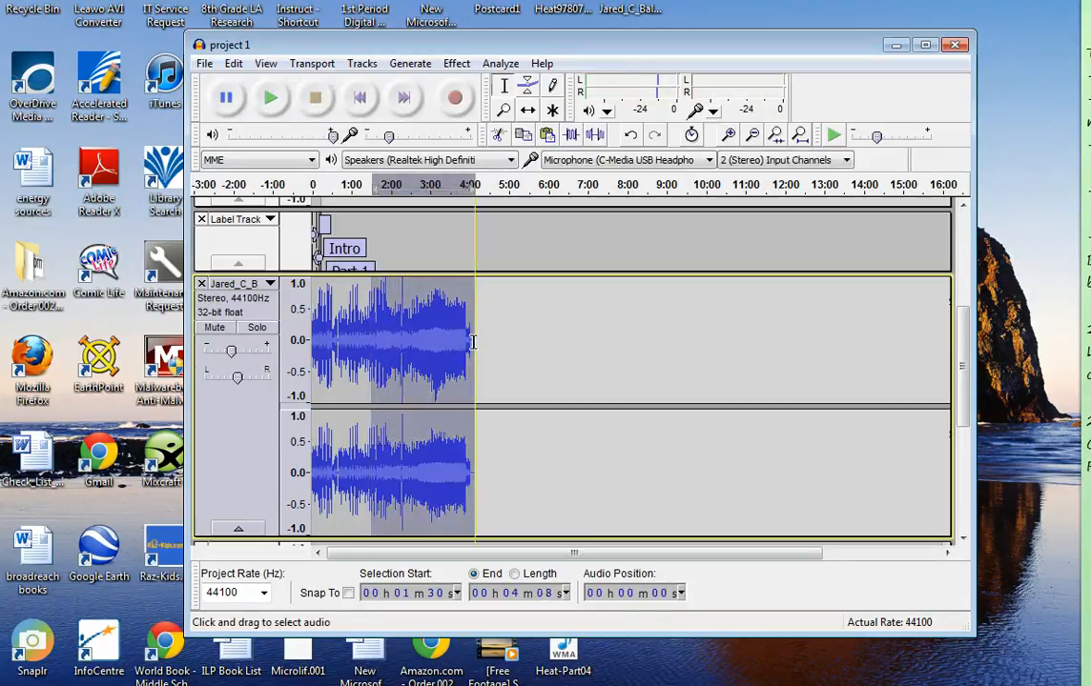
pyautogui.click(497, 137)
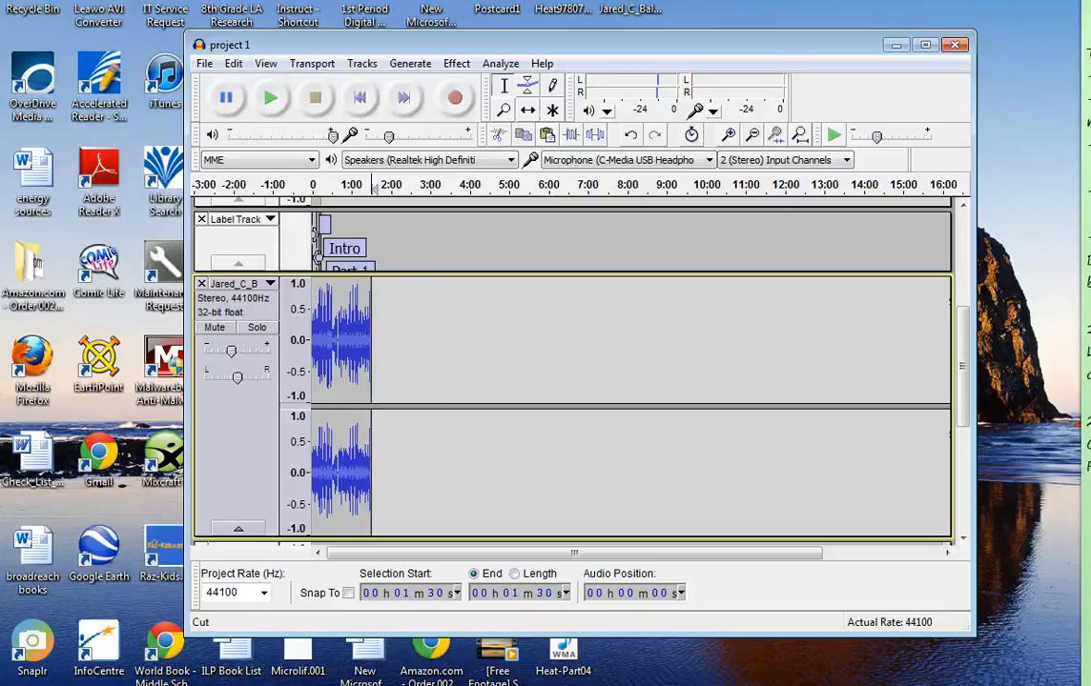
# Unmute the recorded voice track so it can be heard together with the music
pyautogui.scroll(5, 349, 353)
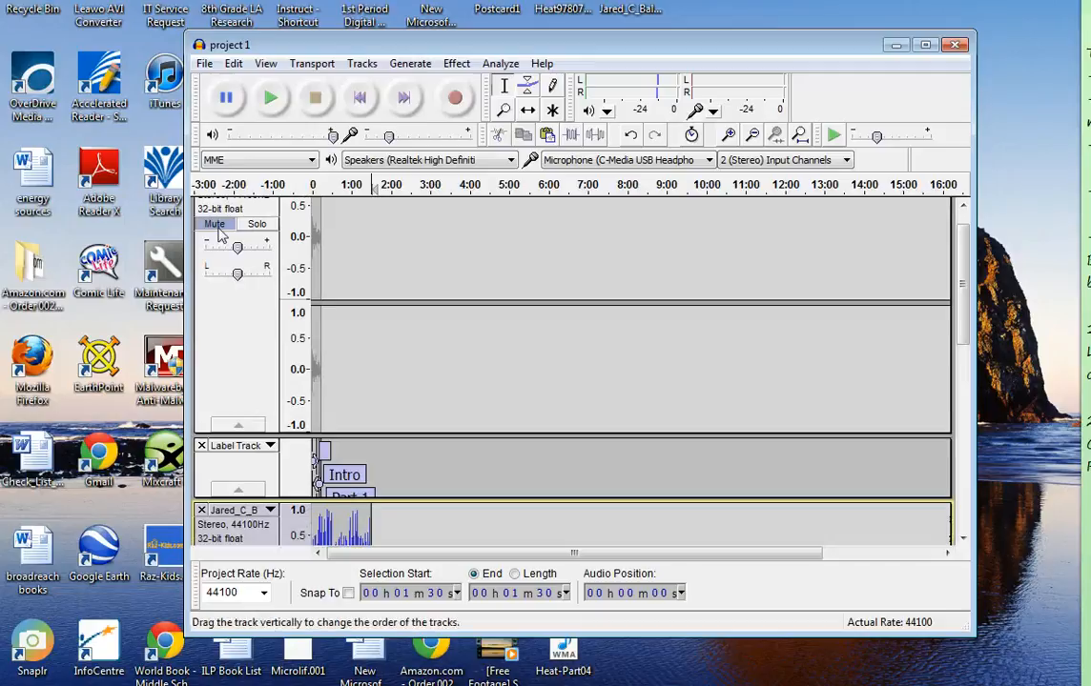
pyautogui.click(219, 226)
pyautogui.scroll(-4, 378, 460)
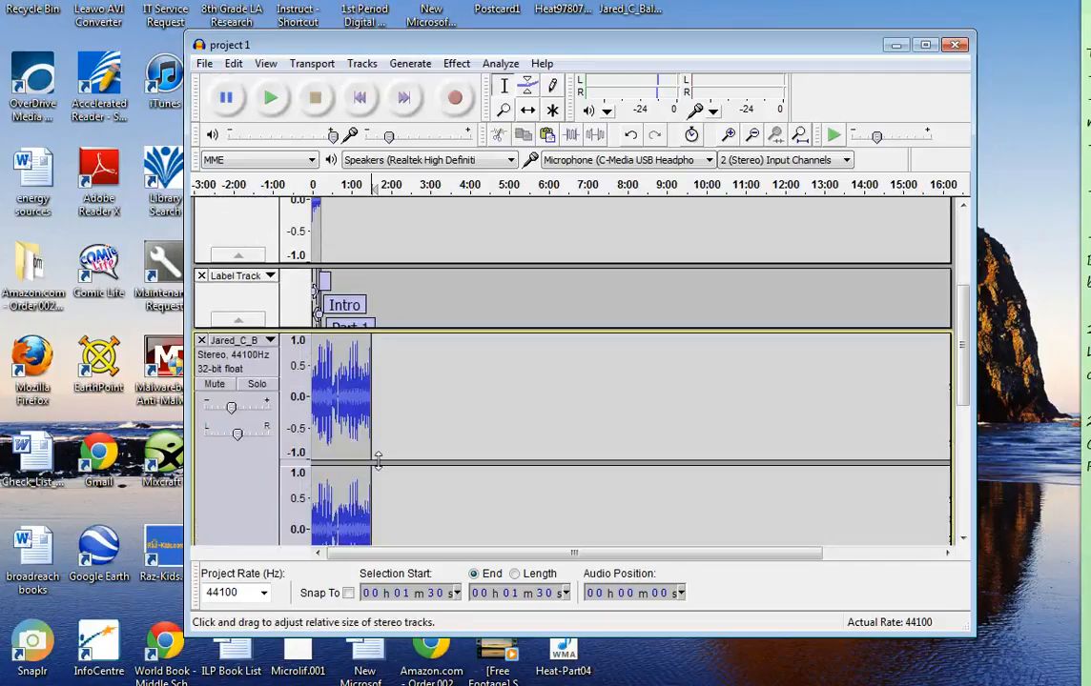
pyautogui.scroll(4, 352, 362)
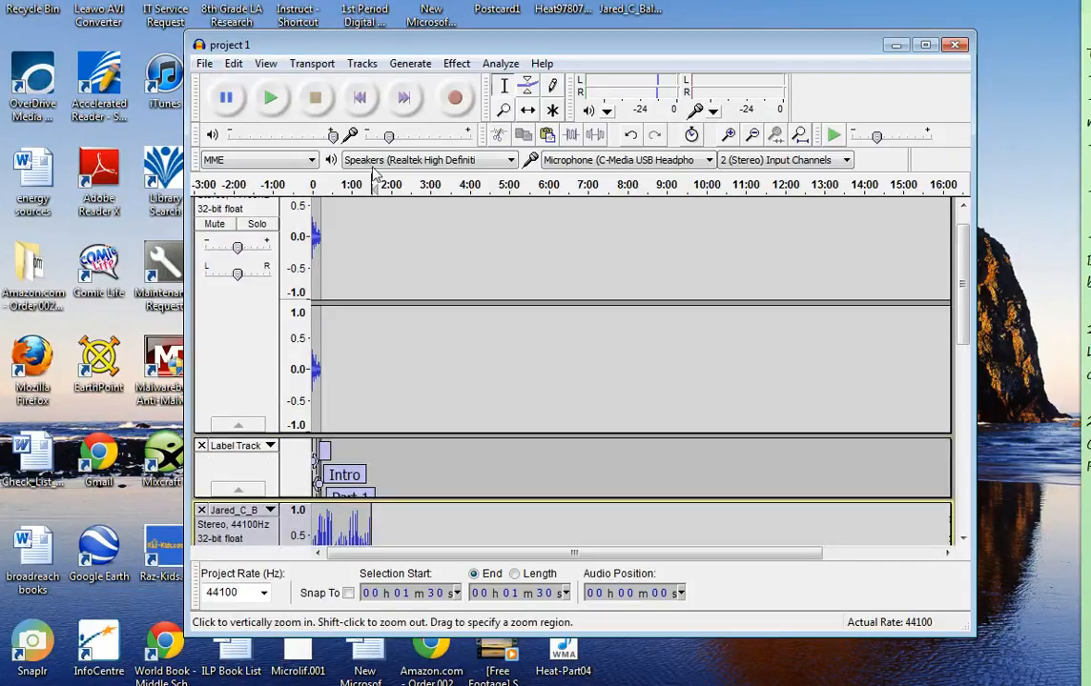
# Play the unmuted voice and music together from the start of the project, and stop playback
pyautogui.click(729, 136)
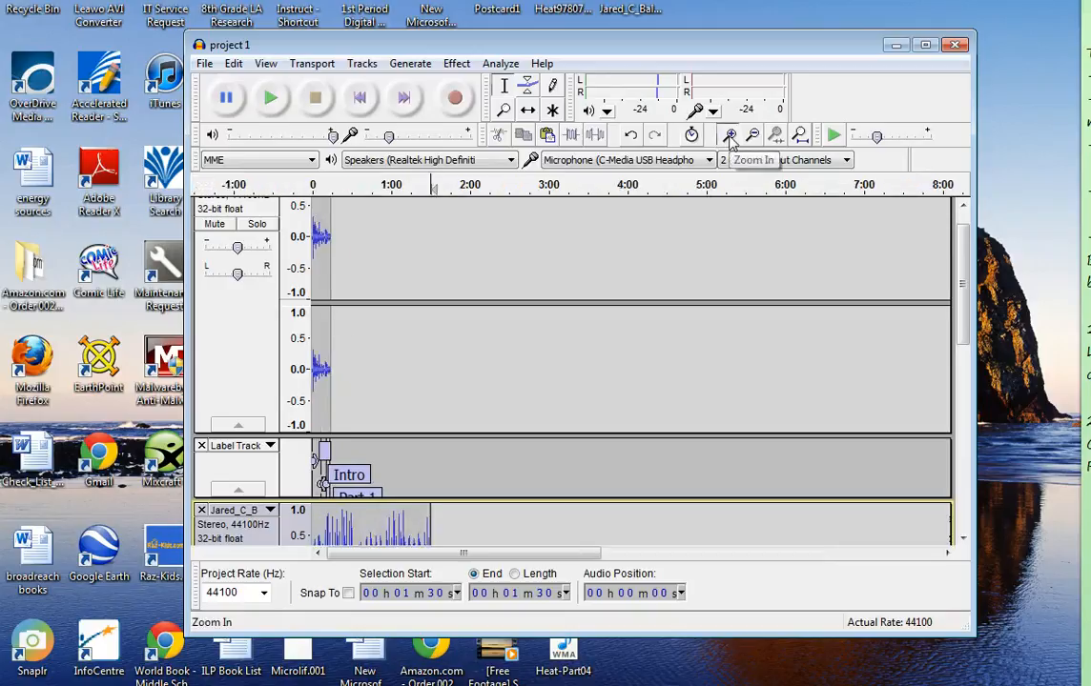
pyautogui.click(729, 137)
pyautogui.click(729, 136)
pyautogui.click(730, 136)
pyautogui.click(729, 136)
pyautogui.scroll(-3, 519, 370)
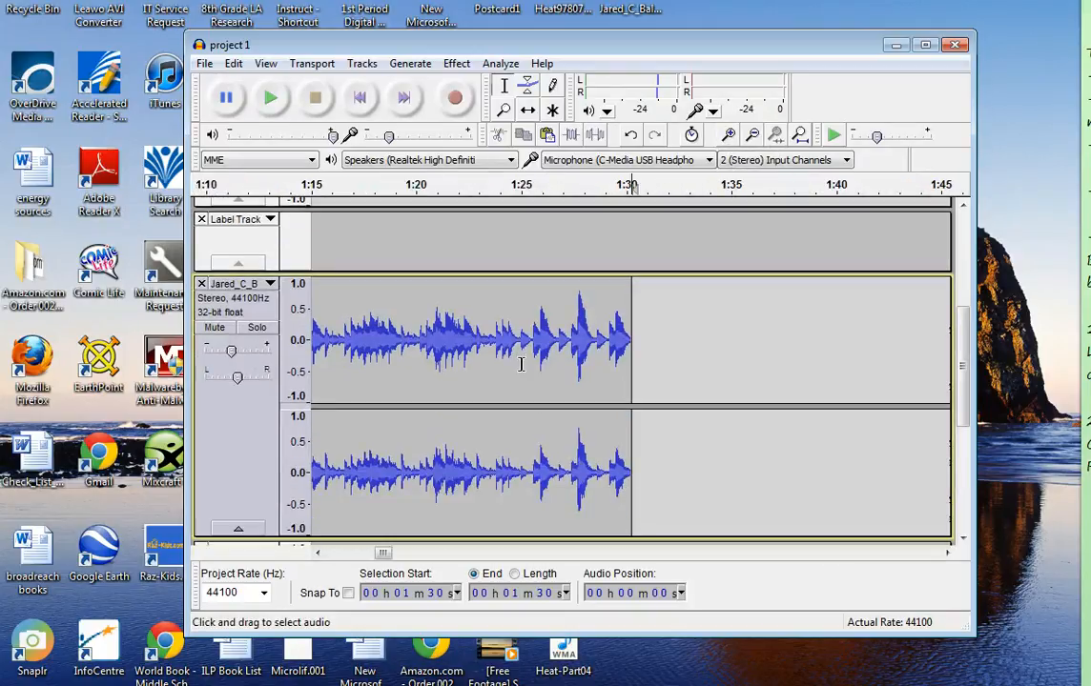
pyautogui.scroll(3, 520, 364)
pyautogui.scroll(-6, 516, 357)
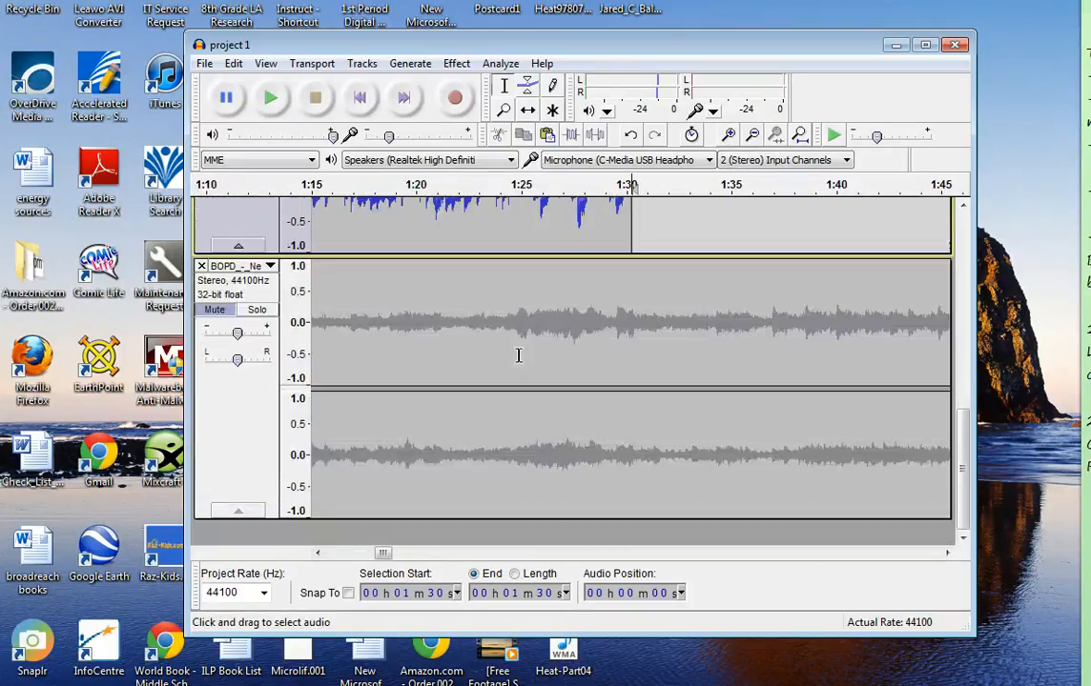
pyautogui.scroll(6, 519, 356)
pyautogui.click(352, 302)
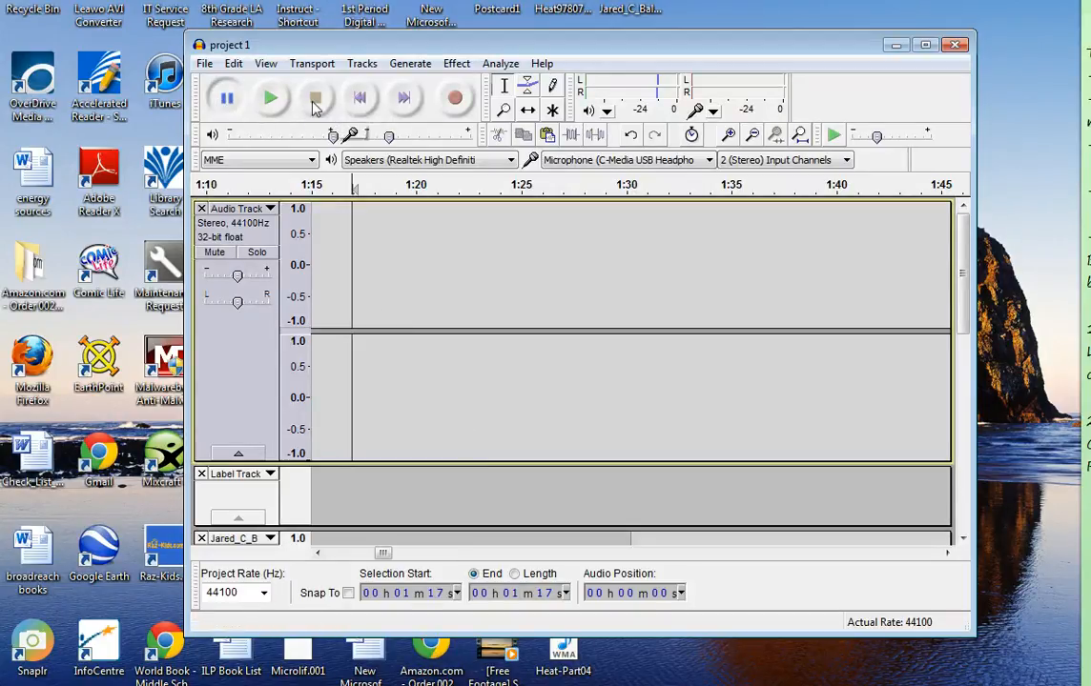
pyautogui.click(359, 97)
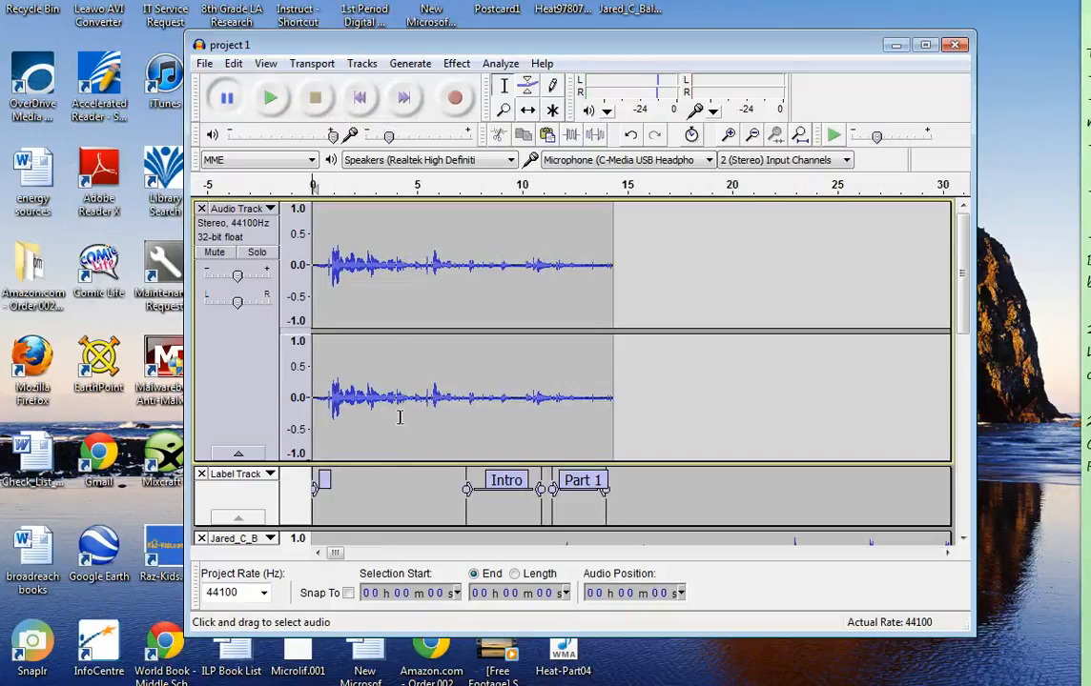
pyautogui.click(274, 99)
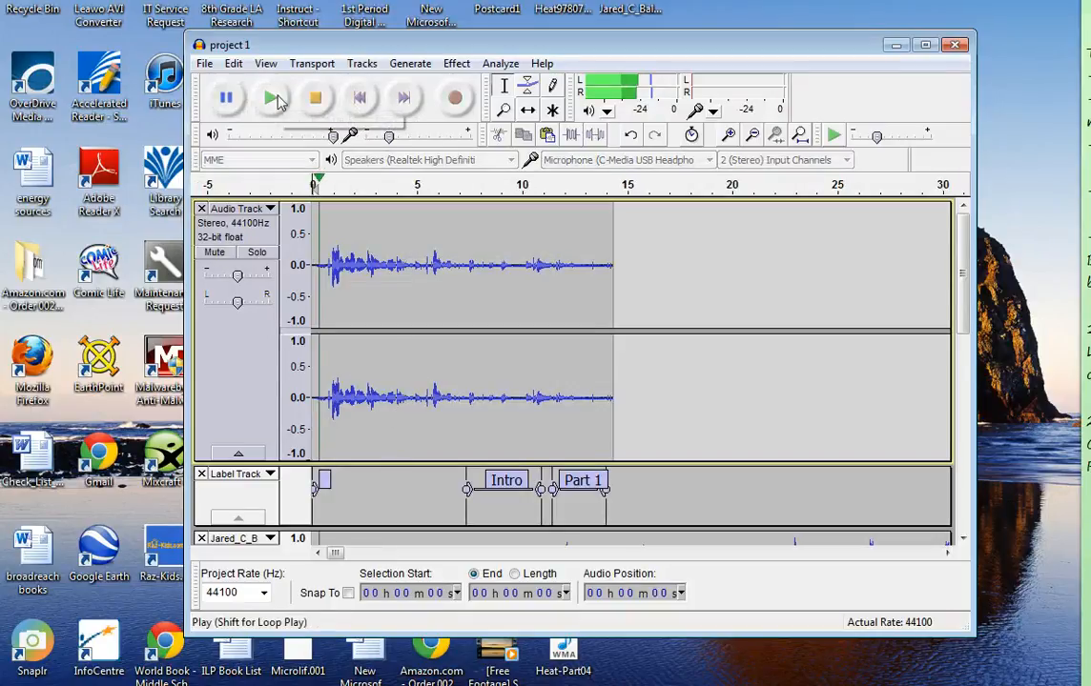
pyautogui.click(315, 99)
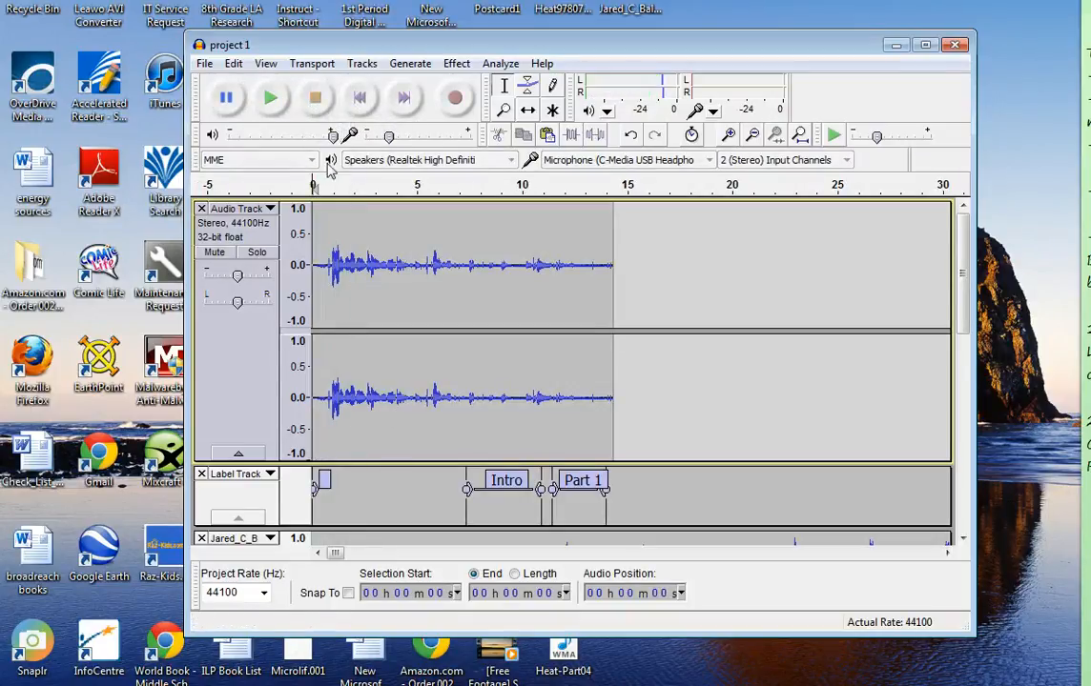
# Use the Time Shift Tool to move the Shaking_Off_The_Rust music clip along the timeline to start at about 23 s
pyautogui.scroll(-6, 479, 420)
pyautogui.scroll(3, 480, 420)
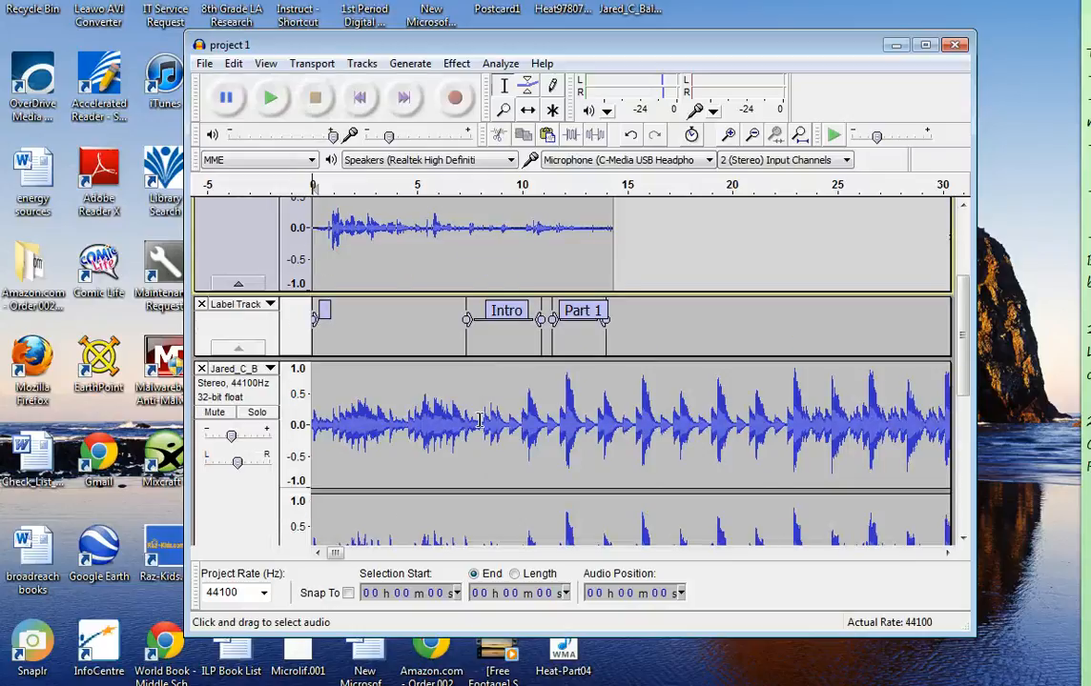
pyautogui.scroll(-1, 479, 420)
pyautogui.scroll(4, 540, 228)
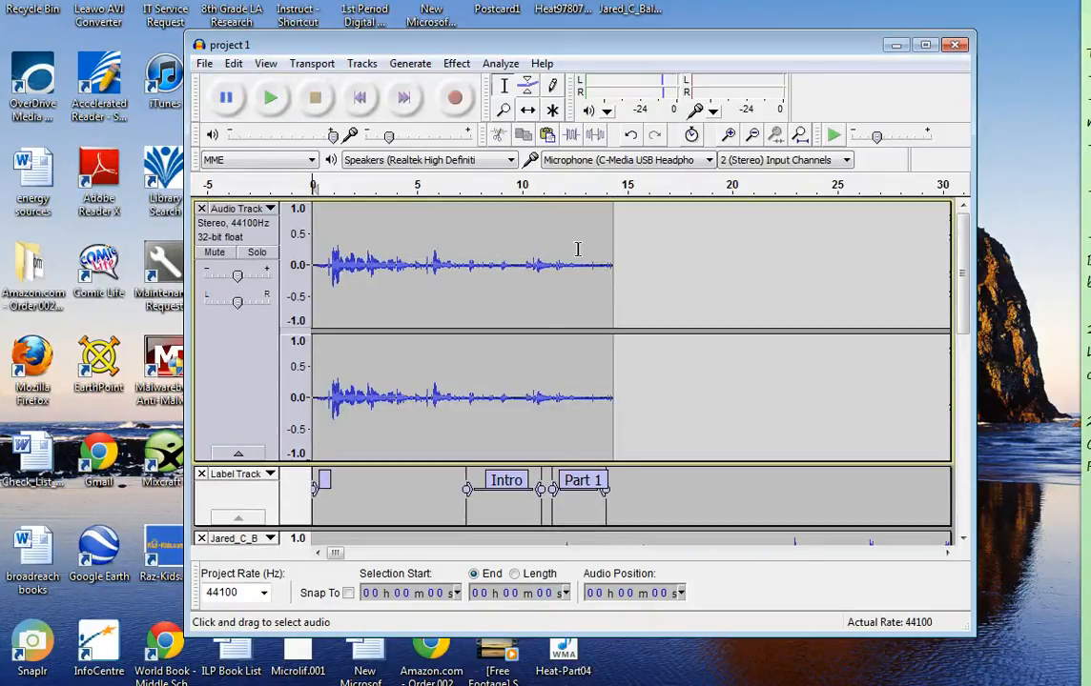
pyautogui.click(752, 135)
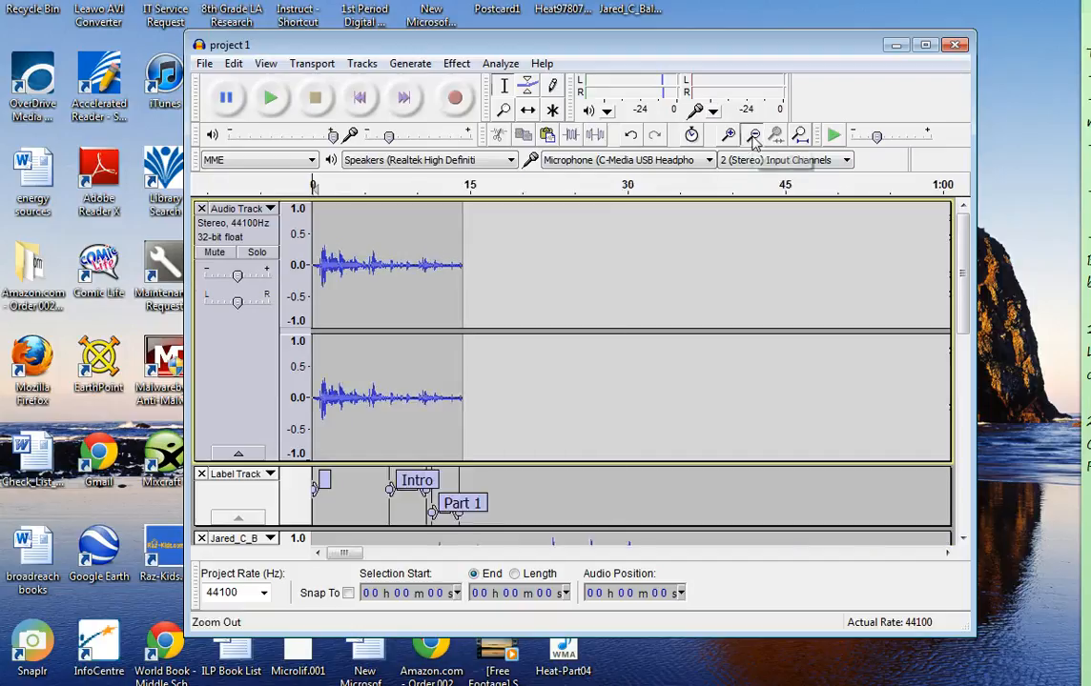
pyautogui.click(753, 135)
pyautogui.click(752, 135)
pyautogui.scroll(-4, 564, 407)
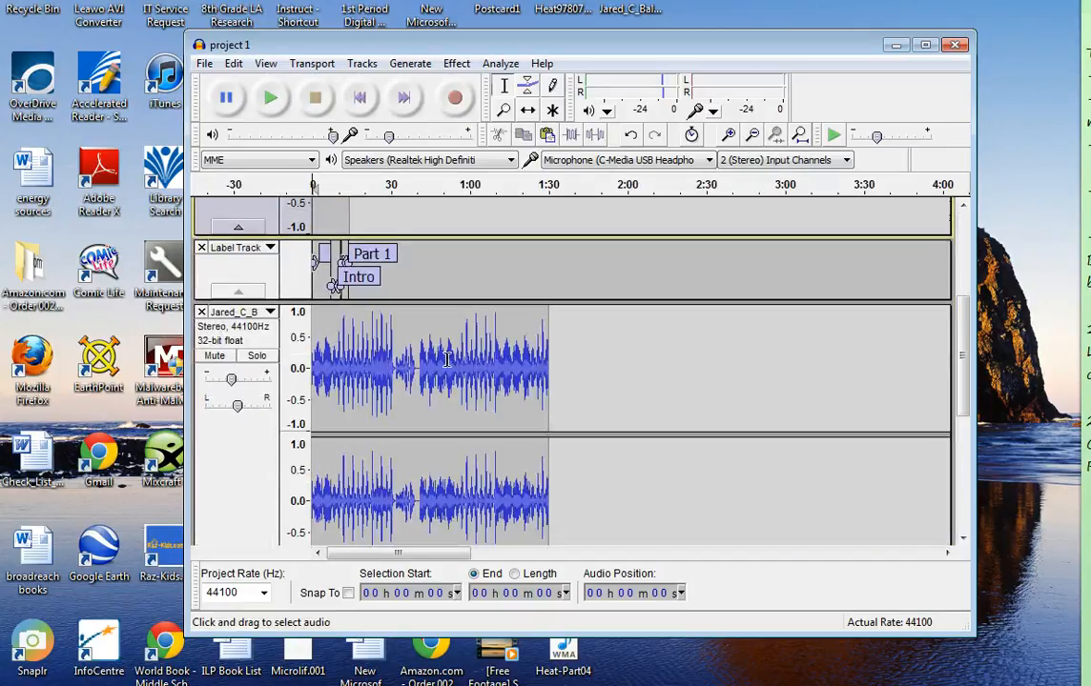
pyautogui.click(530, 112)
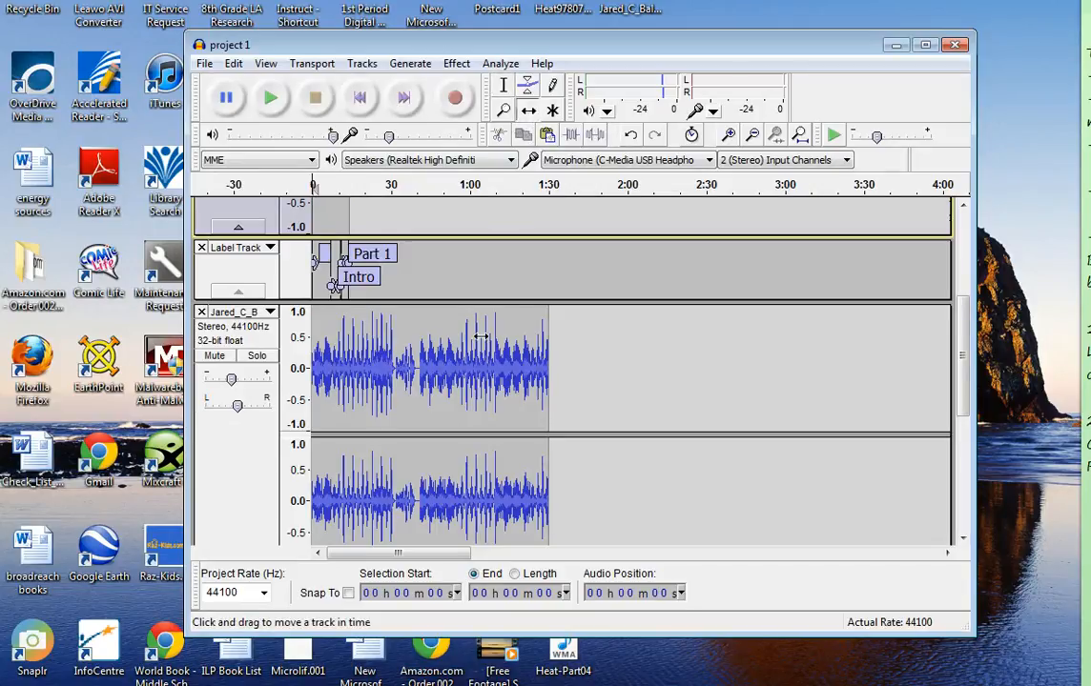
pyautogui.moveTo(481, 336); pyautogui.dragTo(594, 377)
pyautogui.moveTo(808, 369); pyautogui.dragTo(523, 422)
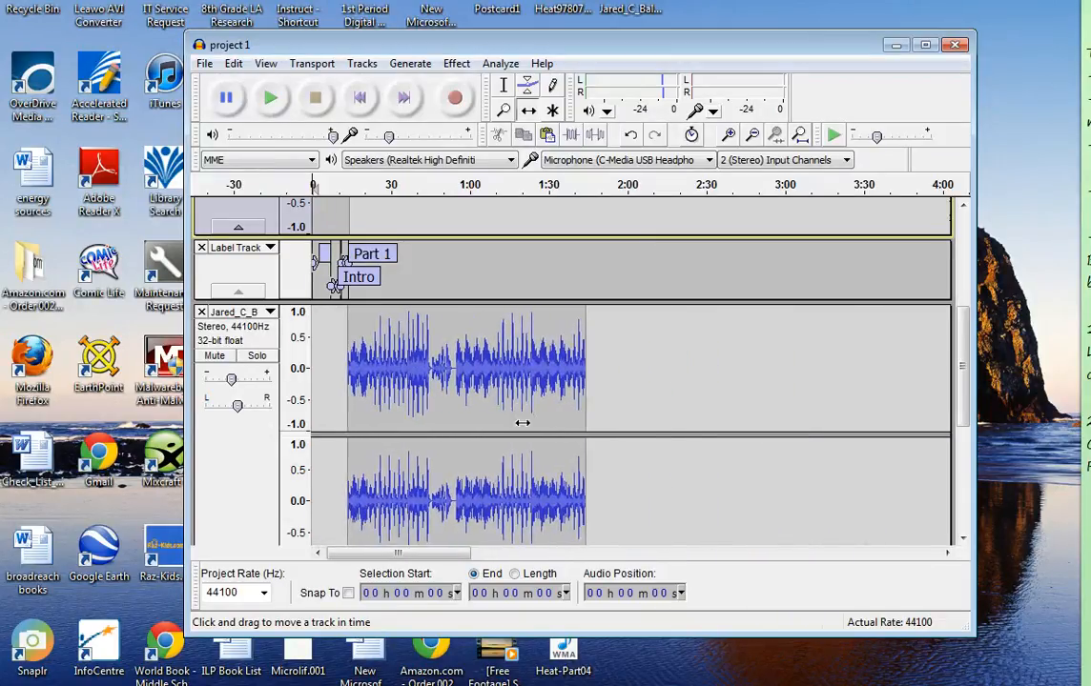
pyautogui.moveTo(965, 394); pyautogui.dragTo(944, 373)
pyautogui.moveTo(551, 387); pyautogui.dragTo(577, 400)
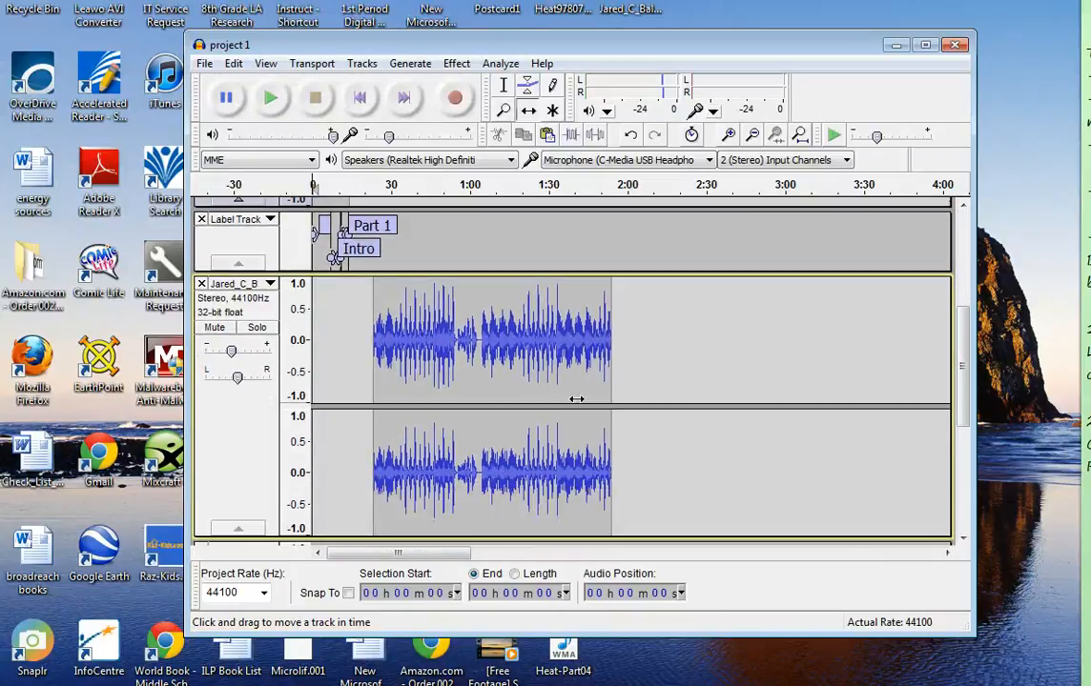
# Reduce the heights of the label and music tracks and shift the music clip to start at about 54 s
pyautogui.moveTo(472, 272); pyautogui.dragTo(477, 244)
pyautogui.moveTo(482, 512); pyautogui.dragTo(479, 378)
pyautogui.scroll(-3, 520, 348)
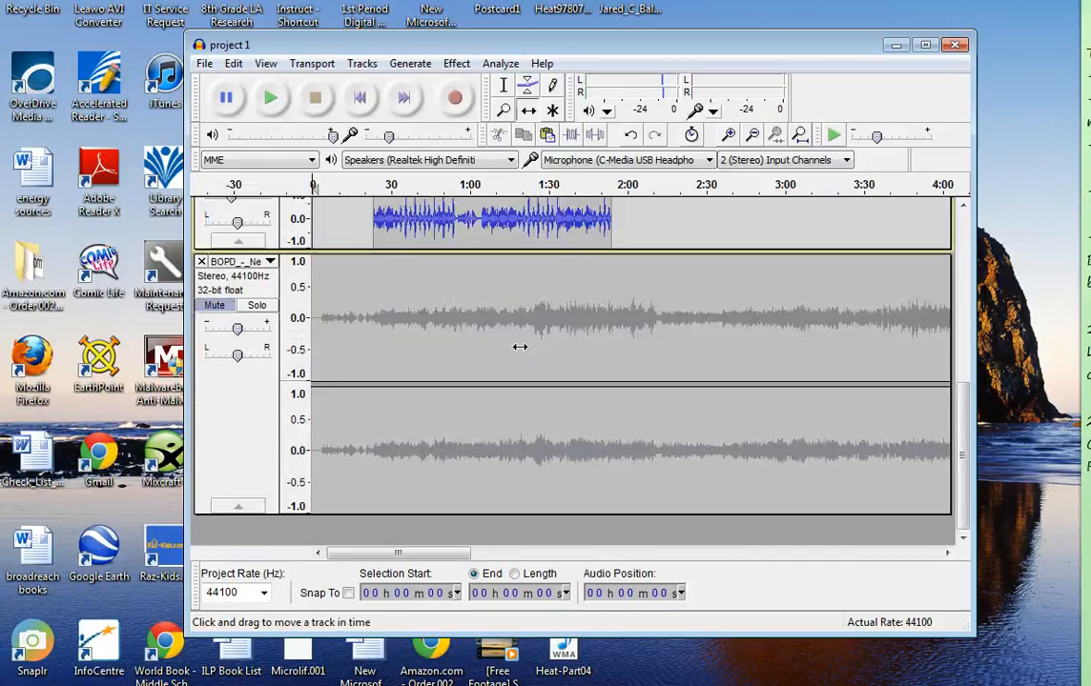
pyautogui.scroll(8, 519, 346)
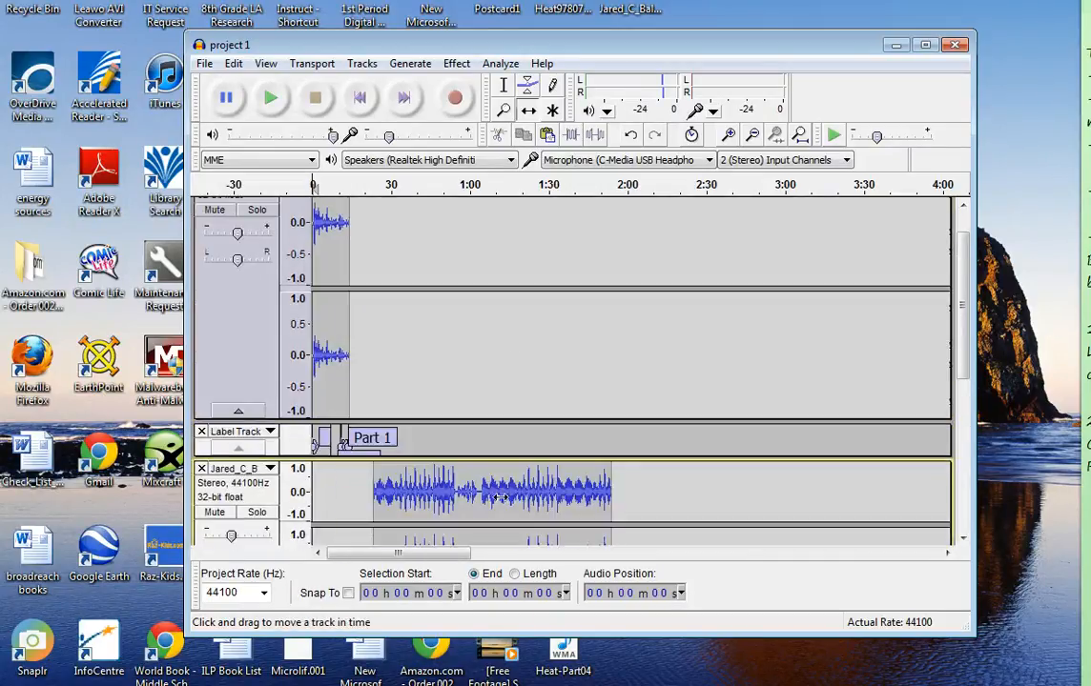
pyautogui.moveTo(501, 497); pyautogui.dragTo(581, 497)
# Shift the recorded voice clip to start at about 1 min 6 s, over the music
pyautogui.scroll(-2, 363, 279)
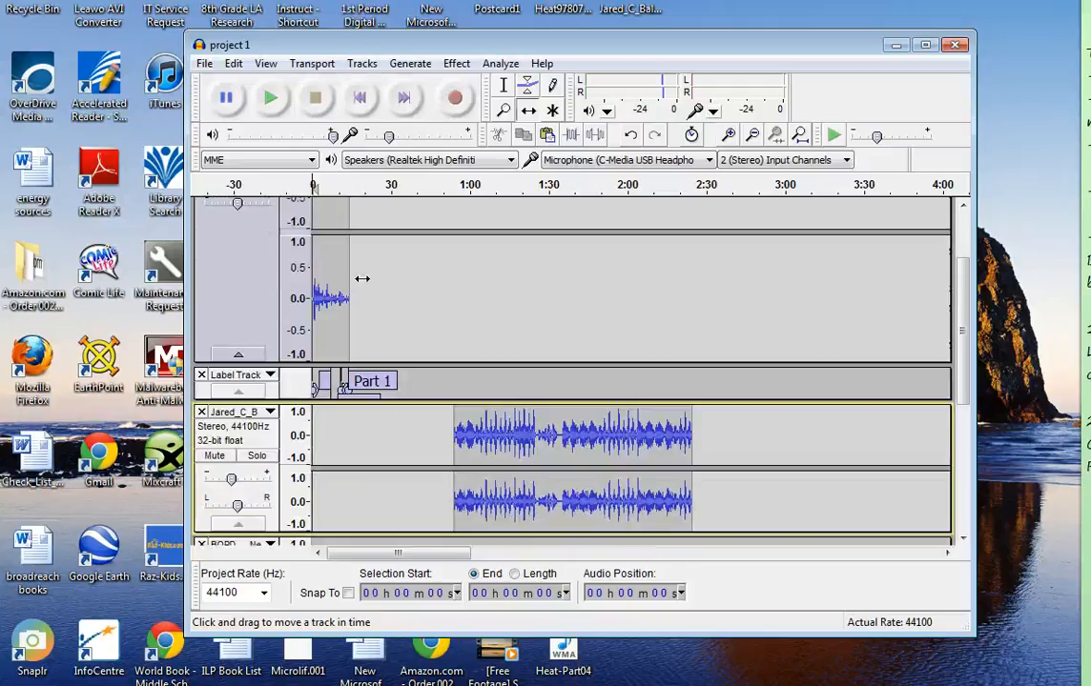
pyautogui.moveTo(328, 291); pyautogui.dragTo(502, 321)
pyautogui.scroll(2, 533, 377)
pyautogui.scroll(-3, 572, 477)
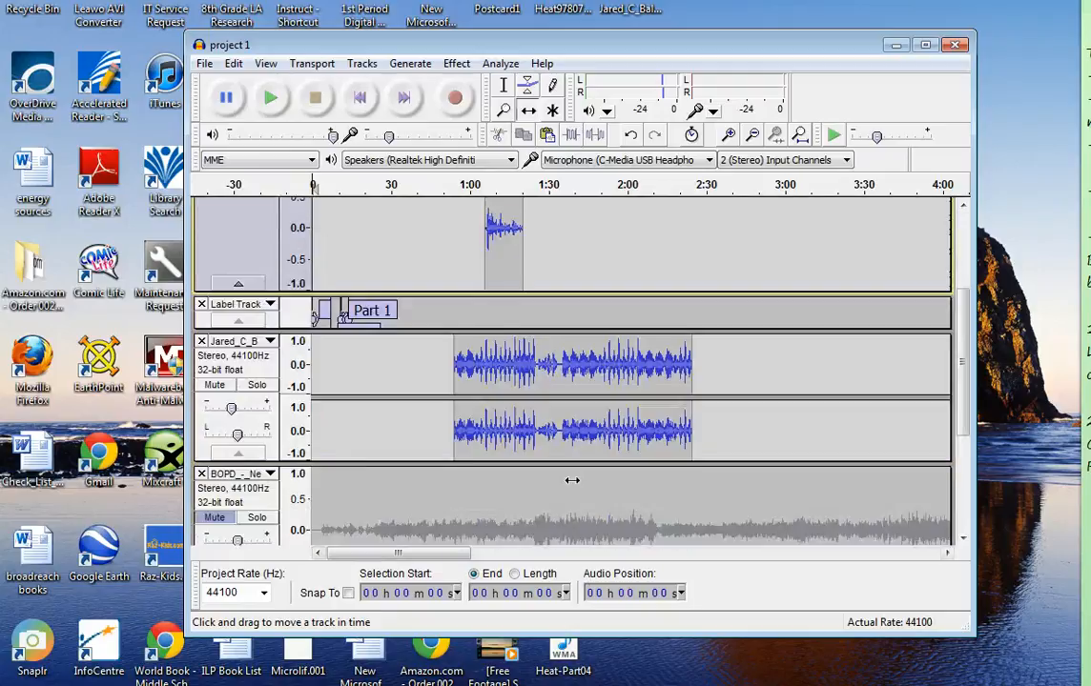
pyautogui.scroll(1, 572, 480)
pyautogui.scroll(2, 570, 481)
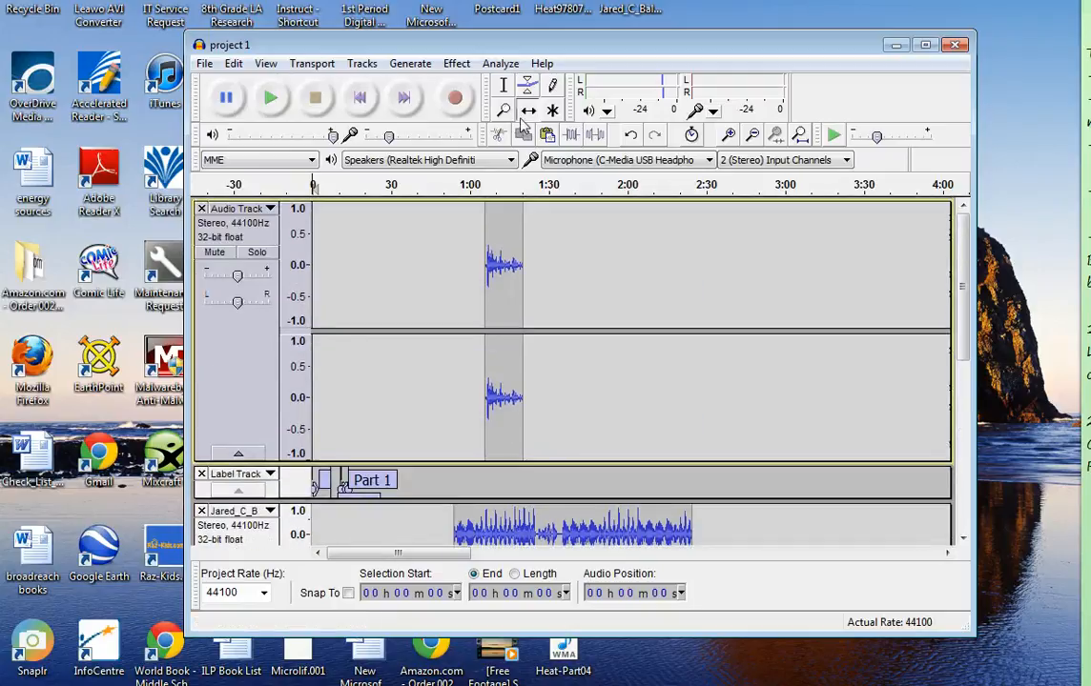
pyautogui.scroll(-3, 622, 398)
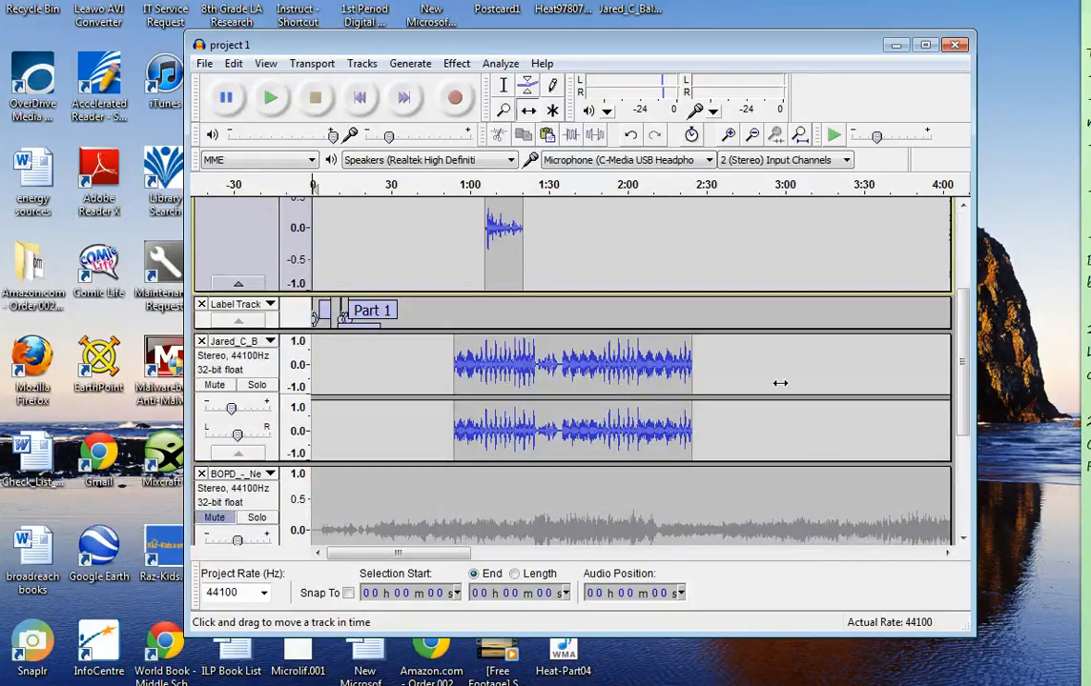
# Delete the muted BOPD music track from the project
pyautogui.moveTo(962, 371); pyautogui.dragTo(958, 429)
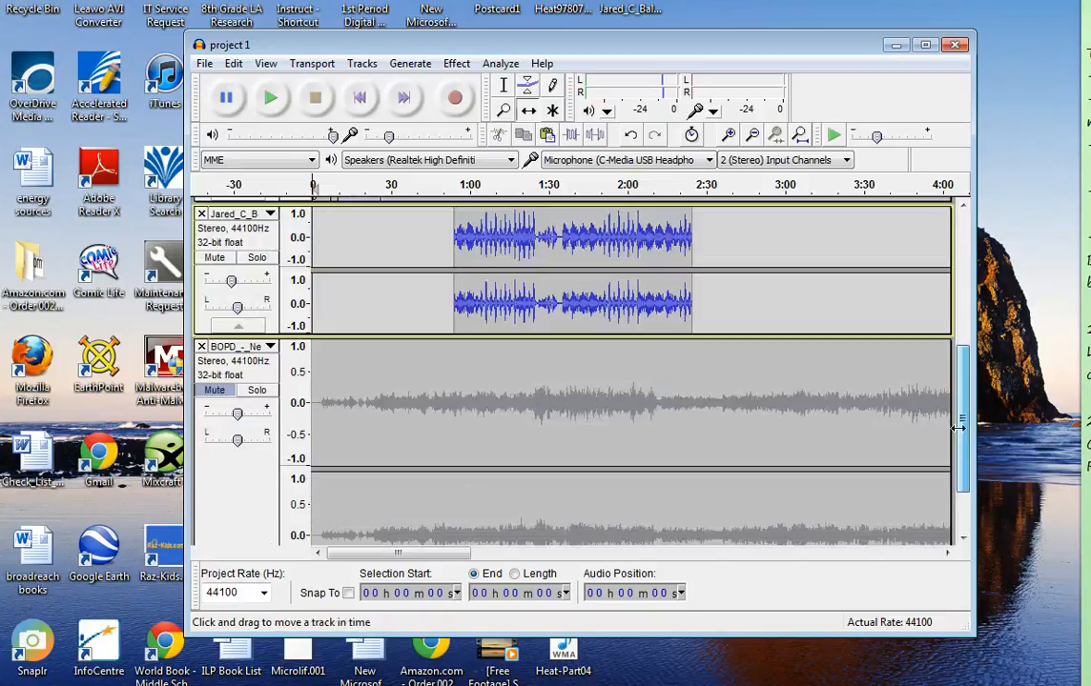
pyautogui.scroll(-1, 372, 402)
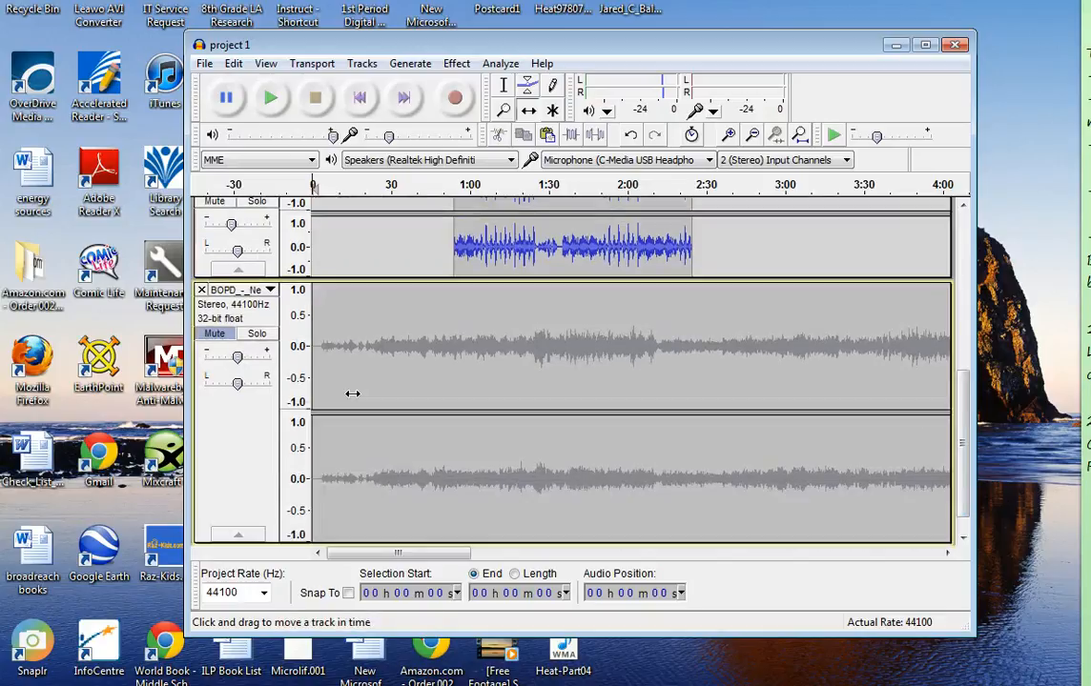
pyautogui.click(201, 290)
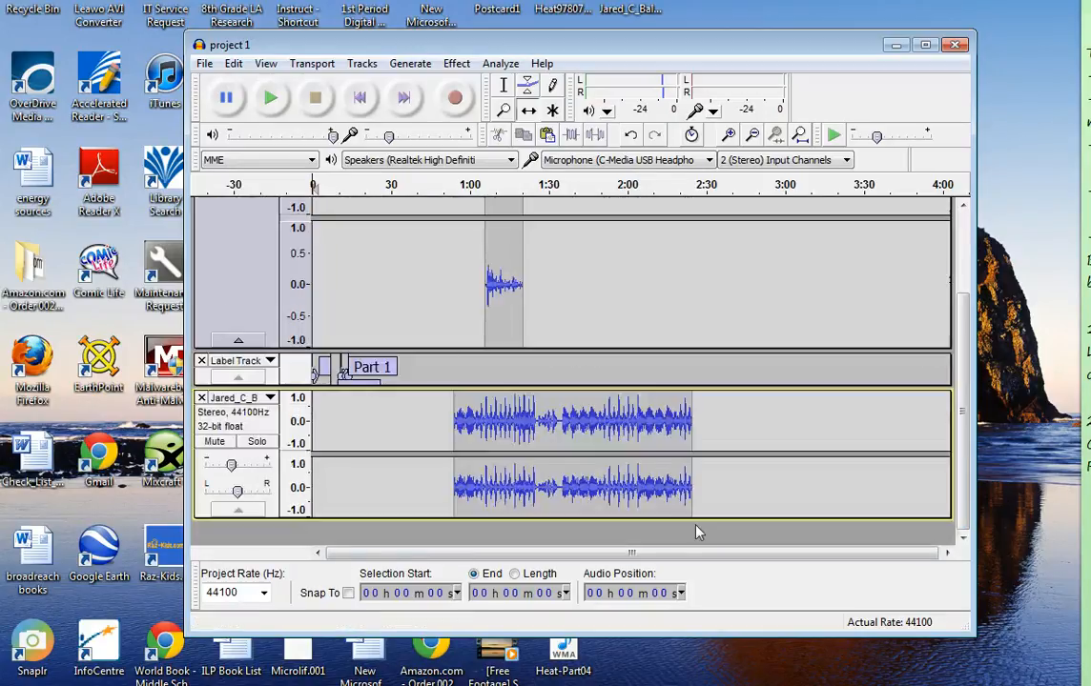
pyautogui.scroll(2, 684, 495)
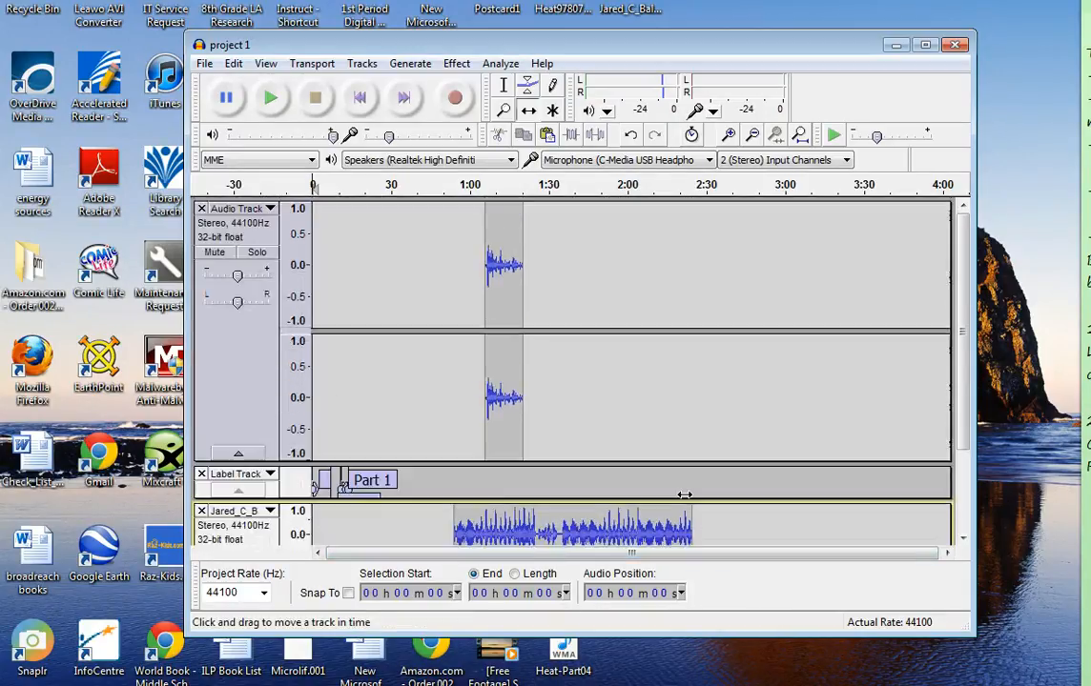
pyautogui.scroll(-2, 595, 312)
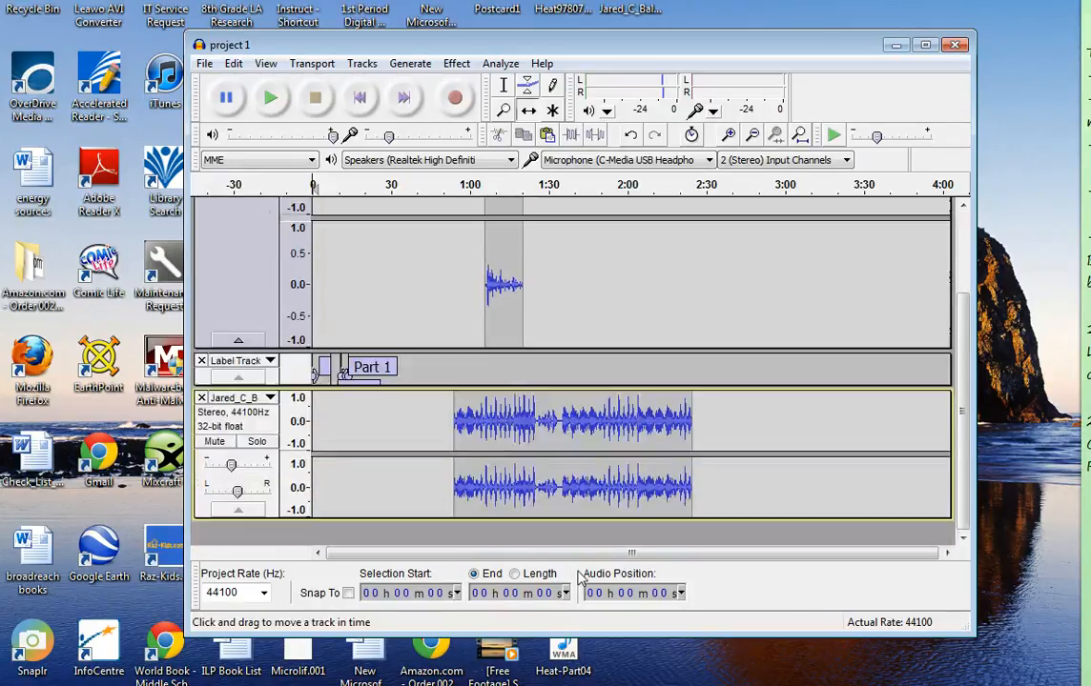
pyautogui.scroll(2, 555, 481)
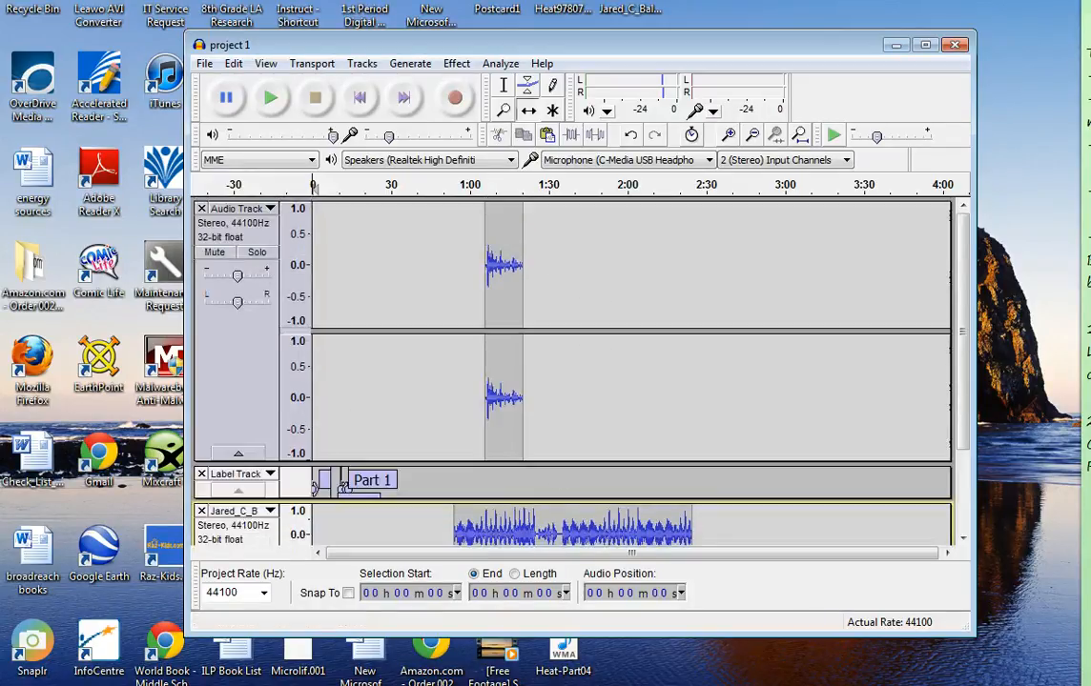